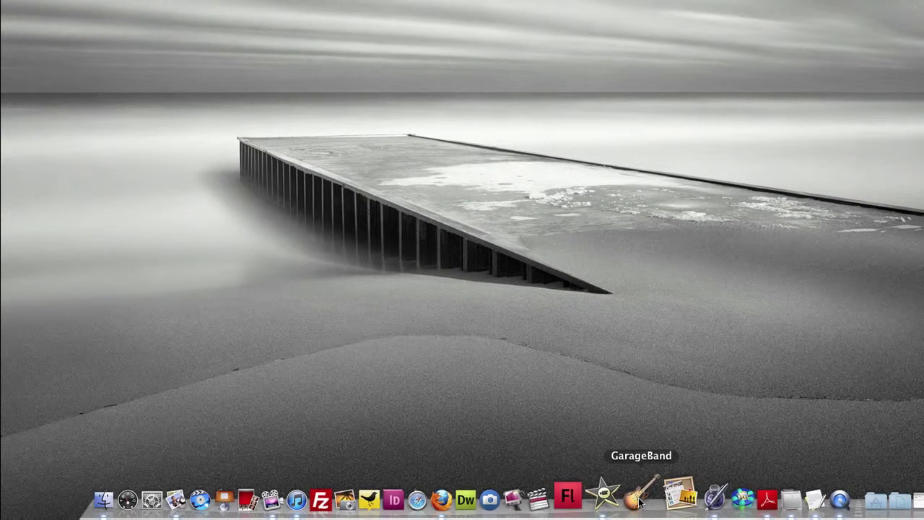
Step: Launch GarageBand and create a new Loops project named SecretAgent, replacing the existing one
left_click(638, 498)
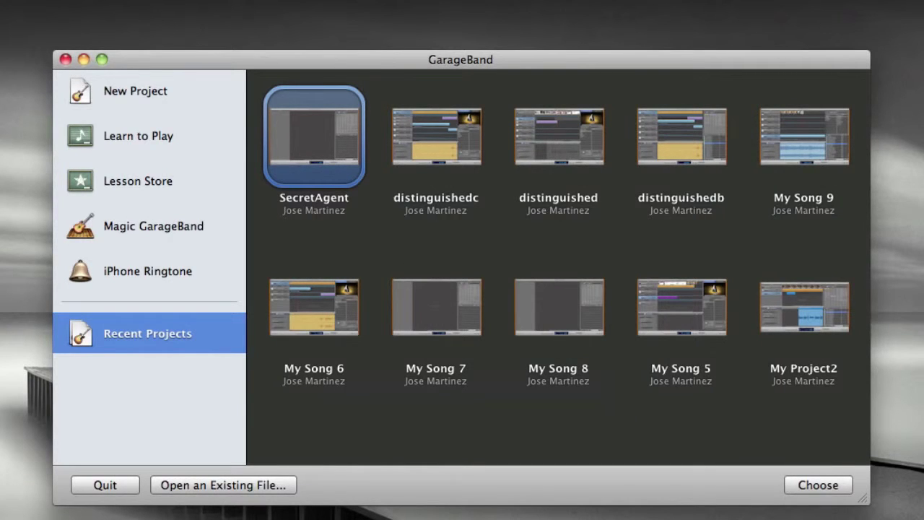
left_click(117, 90)
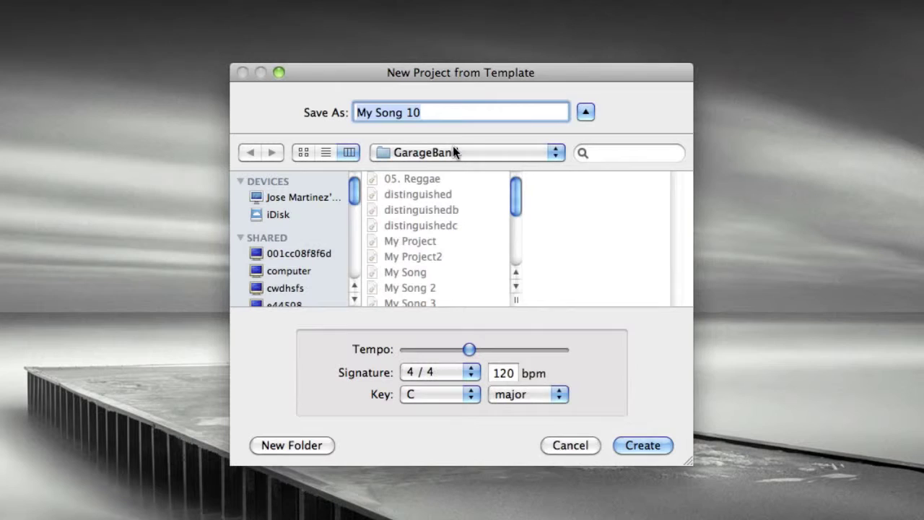
type("Secre")
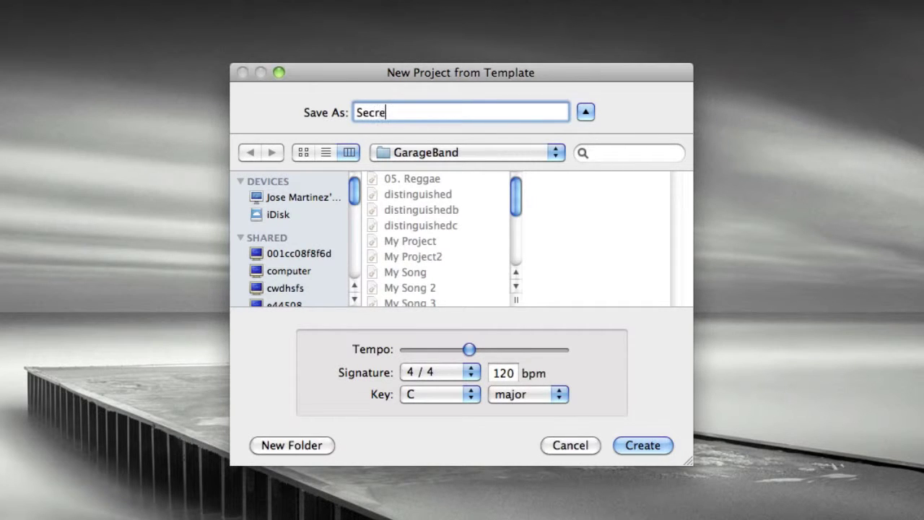
type("tAgent")
left_click(659, 445)
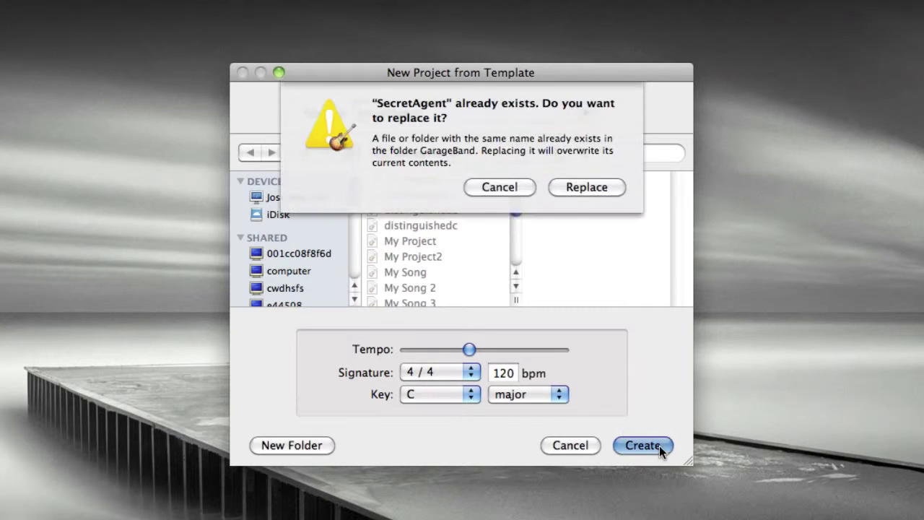
left_click(602, 189)
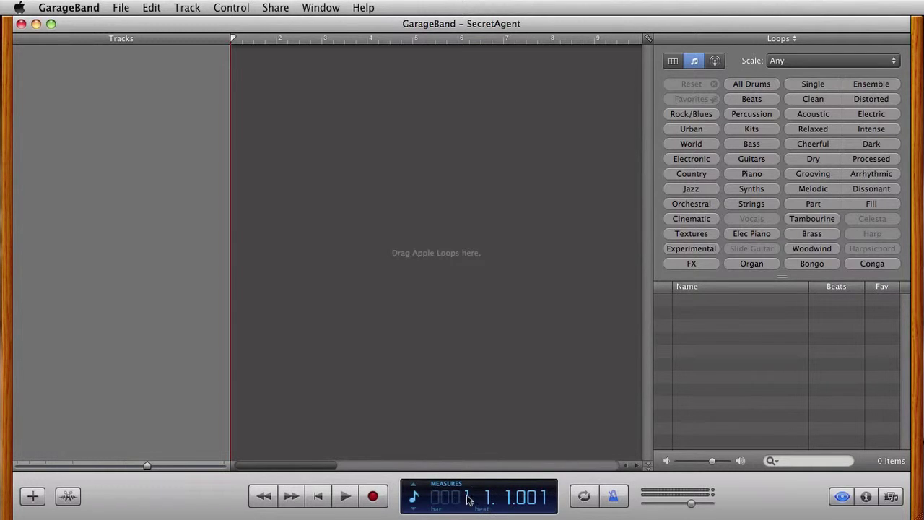
Step: Switch on the metronome from the bottom control bar
left_click(606, 500)
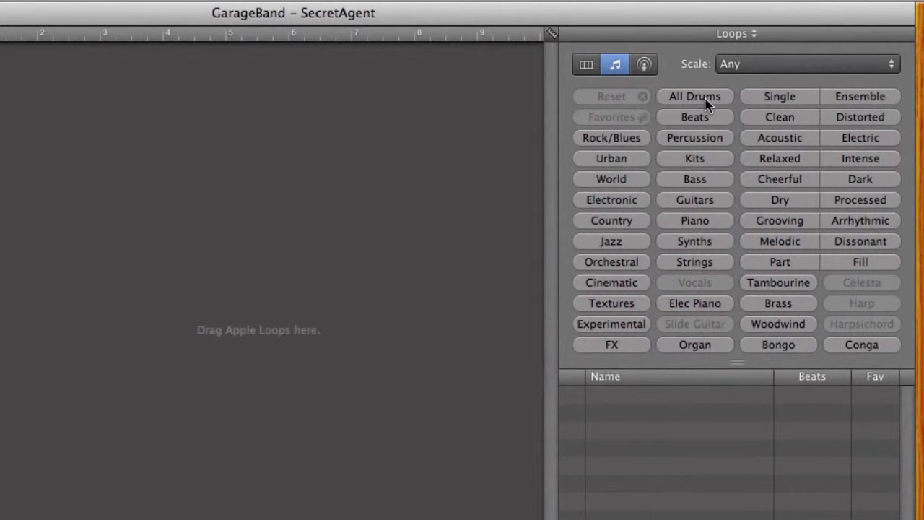
Step: Filter loops to All Drums, preview 80s Pop Beat 08, and place it at bar 1
left_click(722, 98)
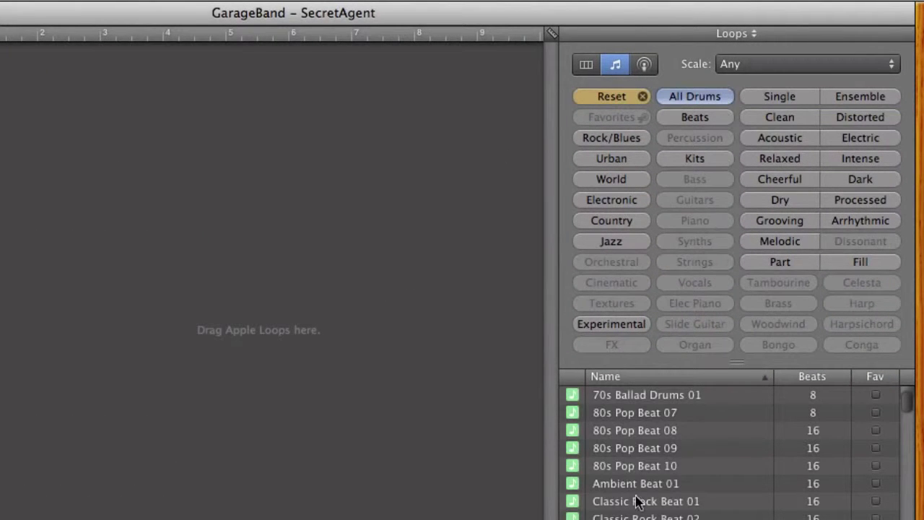
left_click(687, 435)
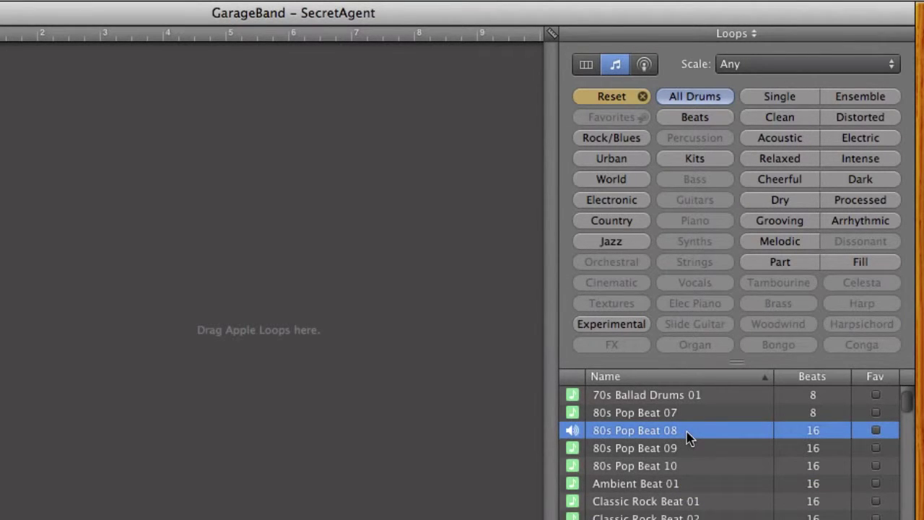
left_click(686, 433)
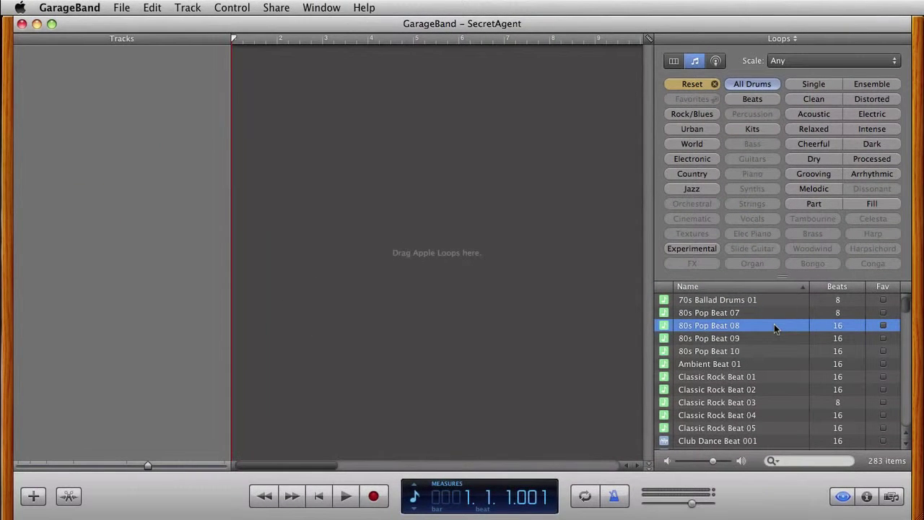
left_click_drag(774, 325, 258, 75)
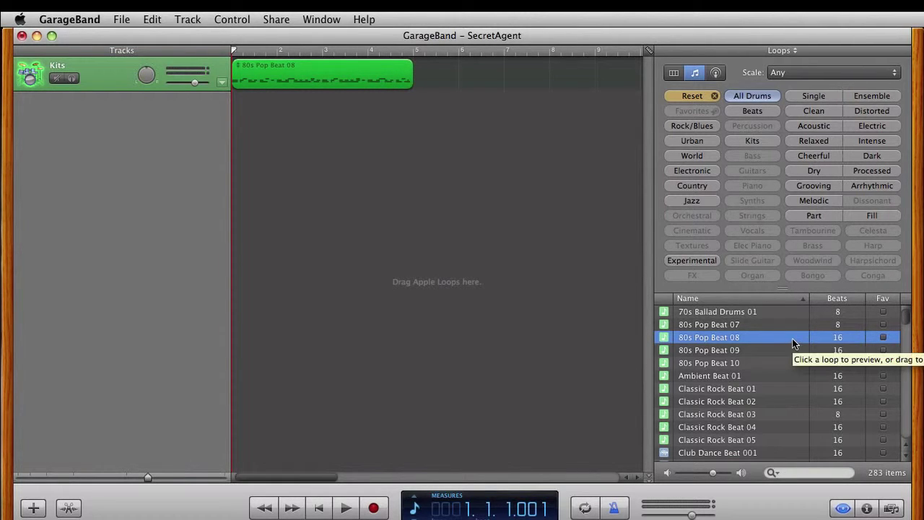
Step: Add four more 80s Pop Beat 08 regions back-to-back on the Kits track up to bar 21
left_click_drag(793, 342, 428, 78)
left_click_drag(752, 344, 600, 70)
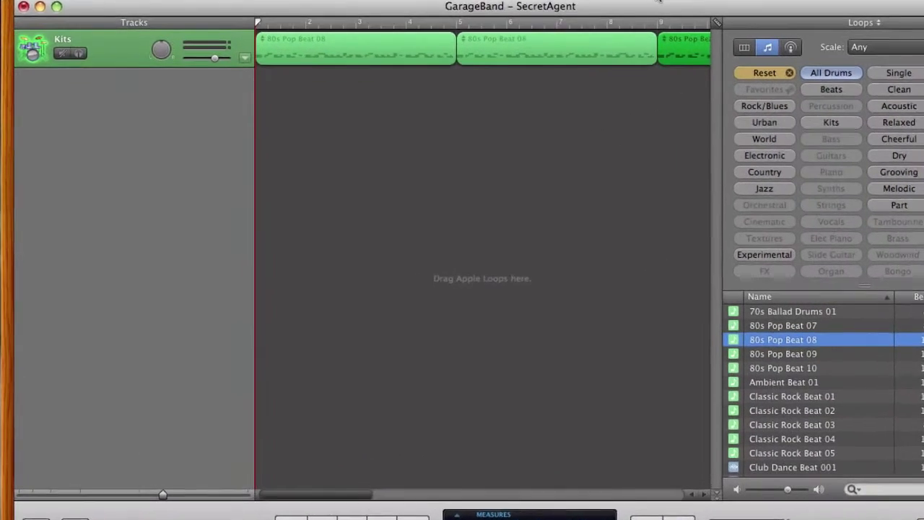
left_click_drag(330, 499, 278, 501)
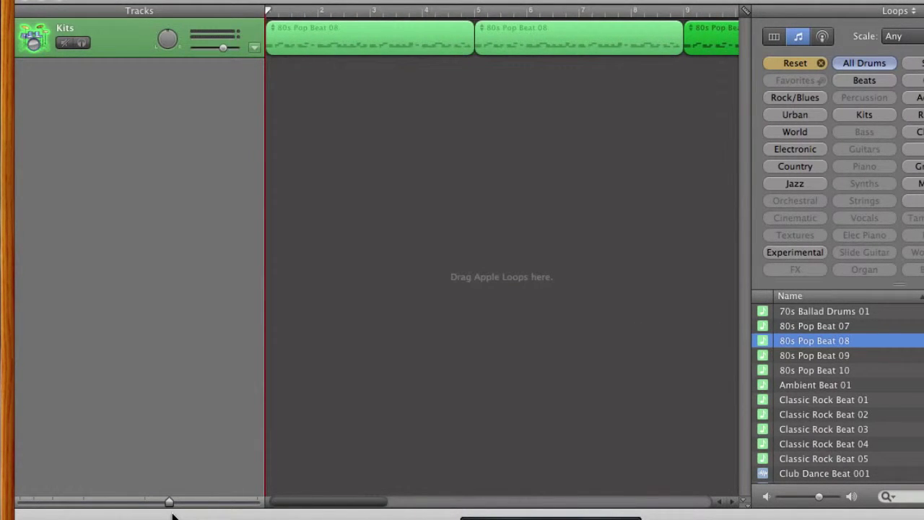
left_click_drag(169, 503, 130, 503)
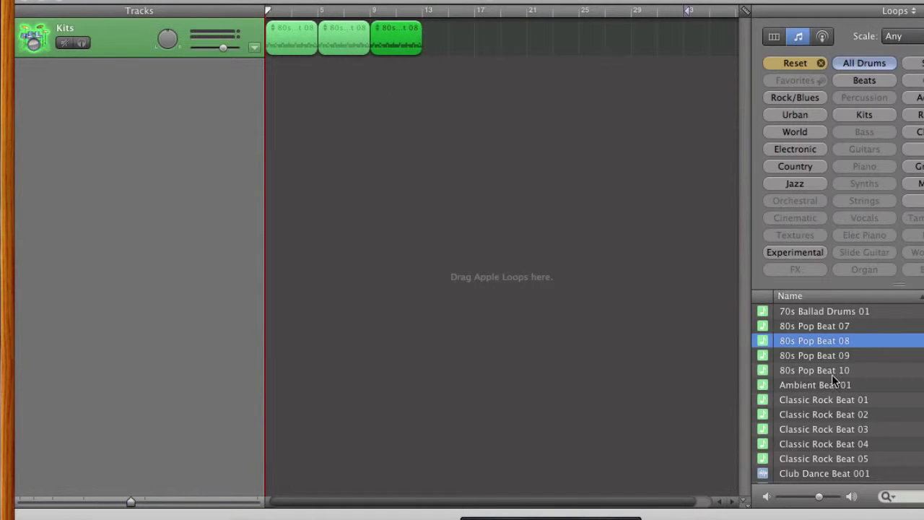
left_click_drag(836, 342, 425, 49)
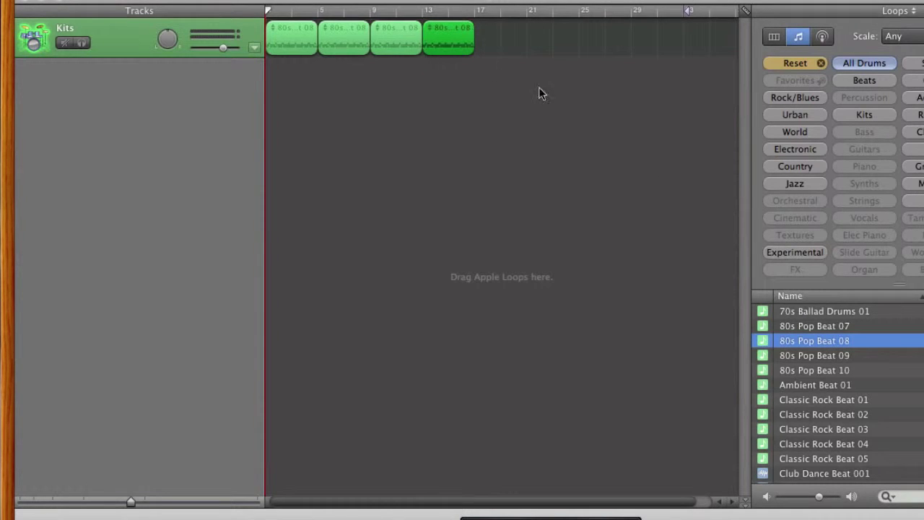
left_click_drag(830, 340, 479, 48)
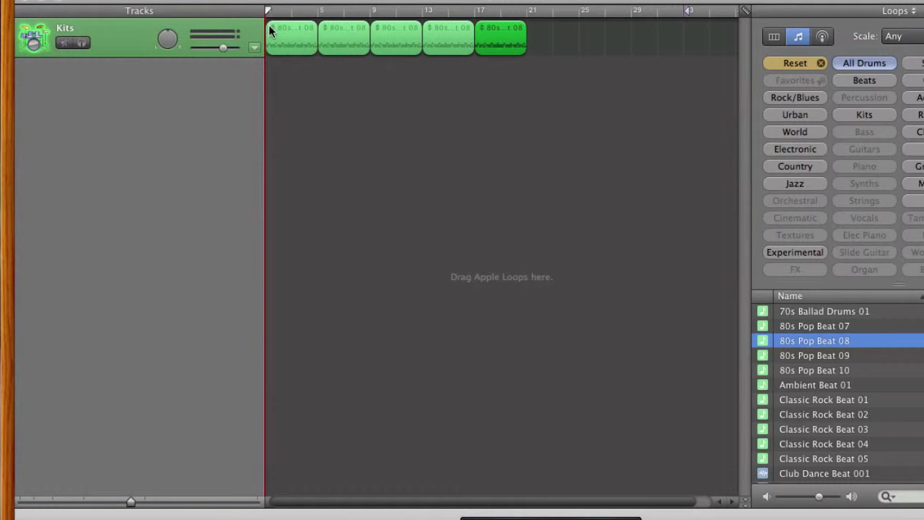
left_click_drag(268, 12, 248, 22)
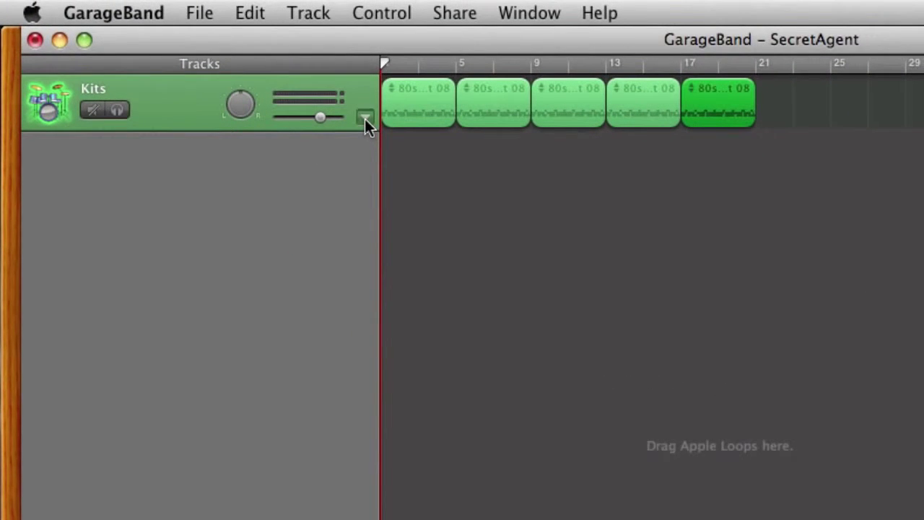
Step: Add Kits volume points for a fade-in at the start and a fade-out to about -16.4 dB near bar 20
left_click(365, 119)
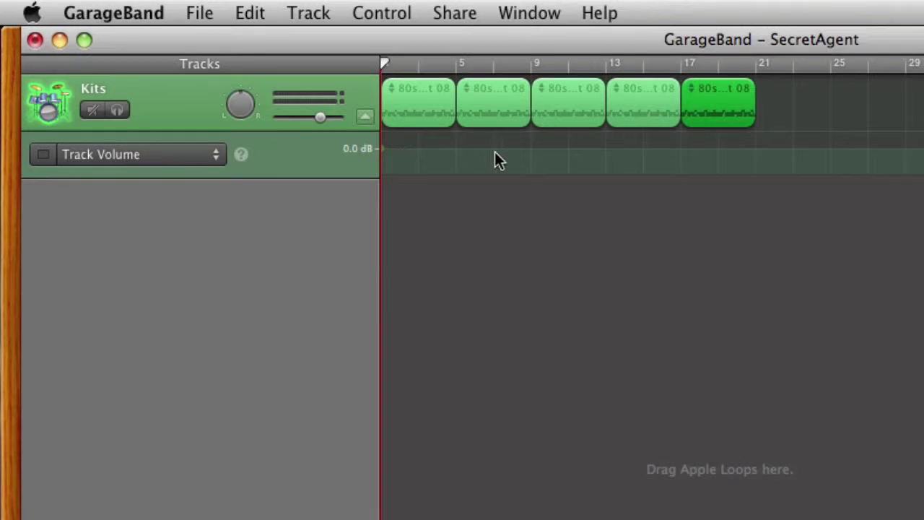
left_click(418, 149)
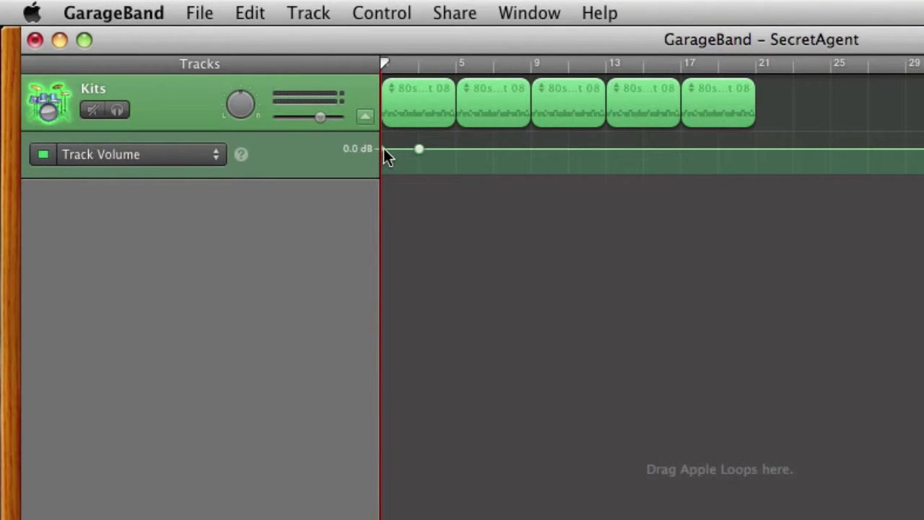
left_click_drag(383, 149, 384, 174)
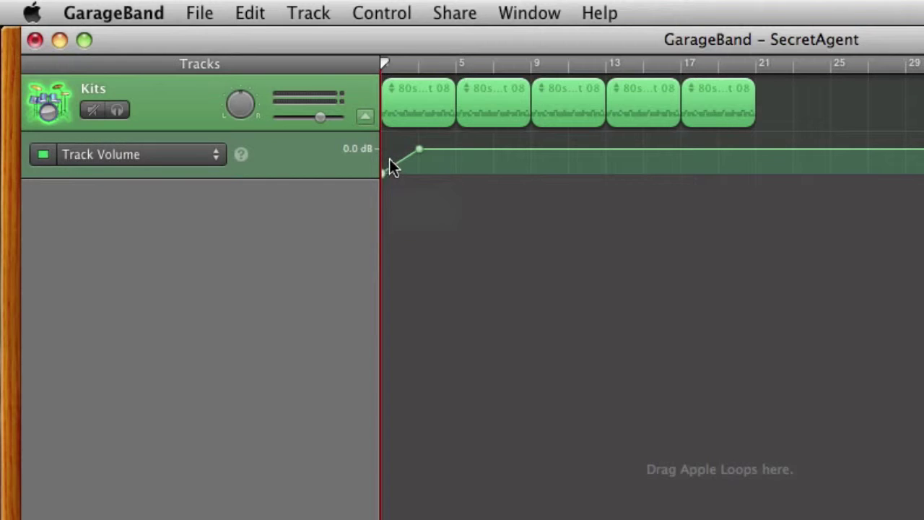
left_click(720, 148)
left_click(754, 148)
left_click_drag(753, 148, 754, 174)
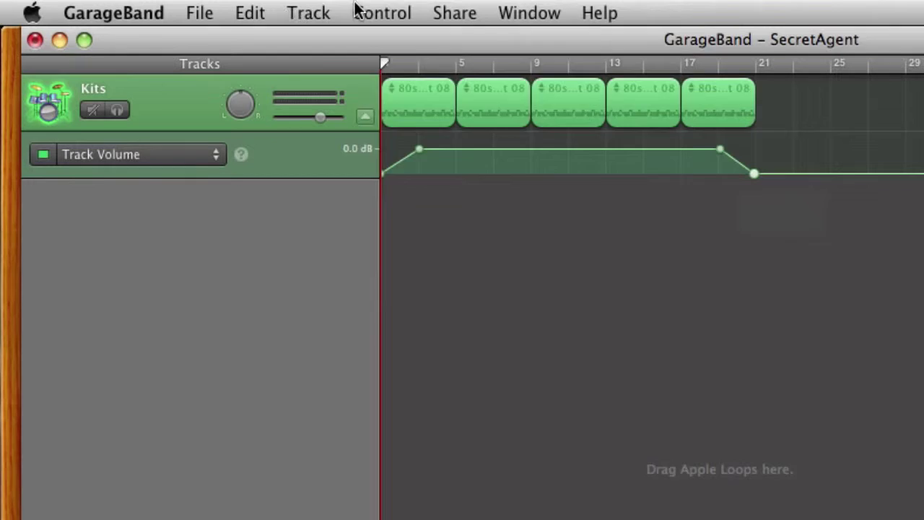
Step: Turn the metronome off from the Control menu
left_click(381, 13)
mouse_move(453, 13)
mouse_move(381, 13)
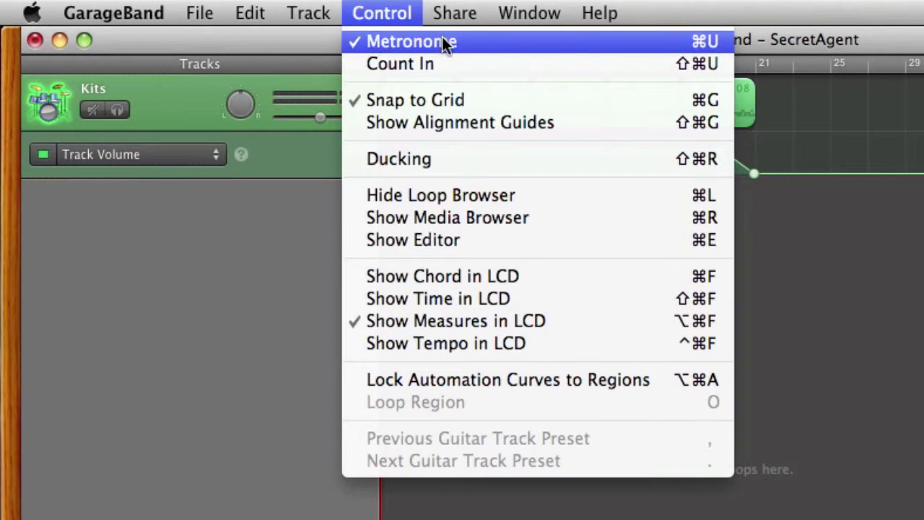
left_click(497, 43)
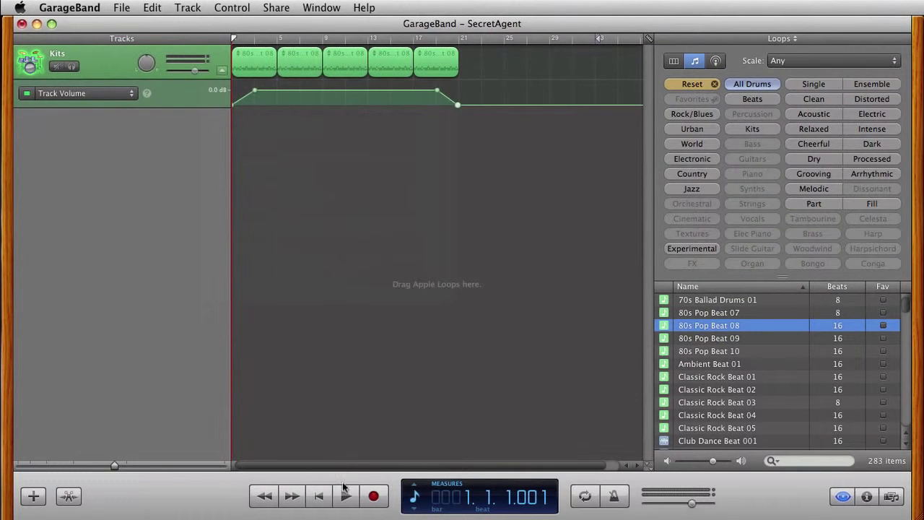
Step: Play back the drums, then reset the Loop Browser and browse the 183 Bass loops
left_click(345, 496)
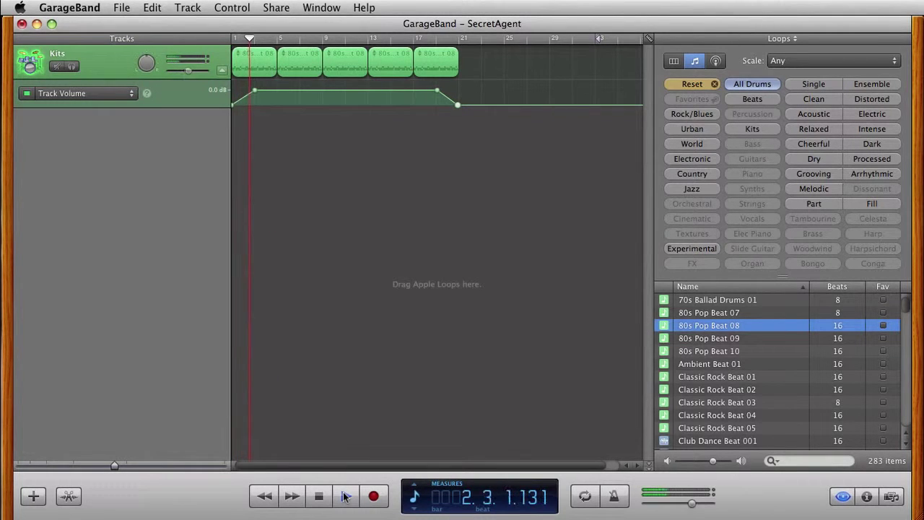
left_click(345, 496)
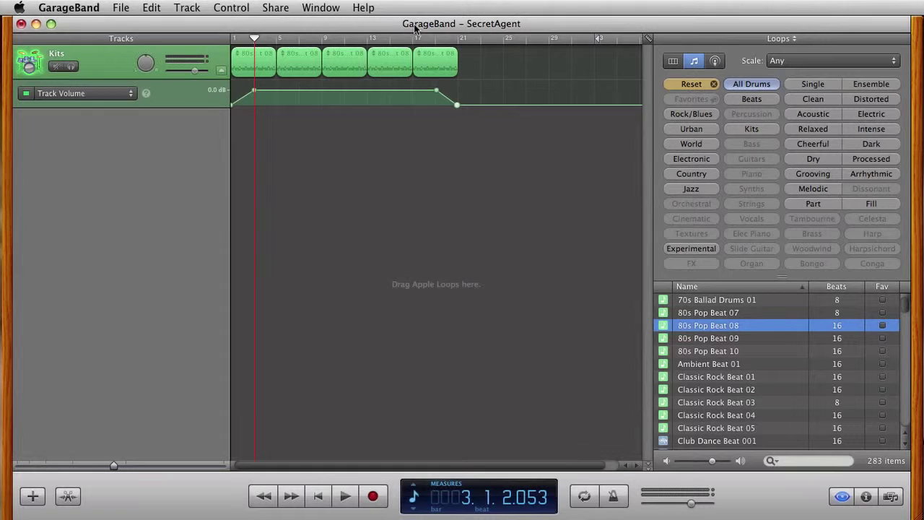
left_click(712, 85)
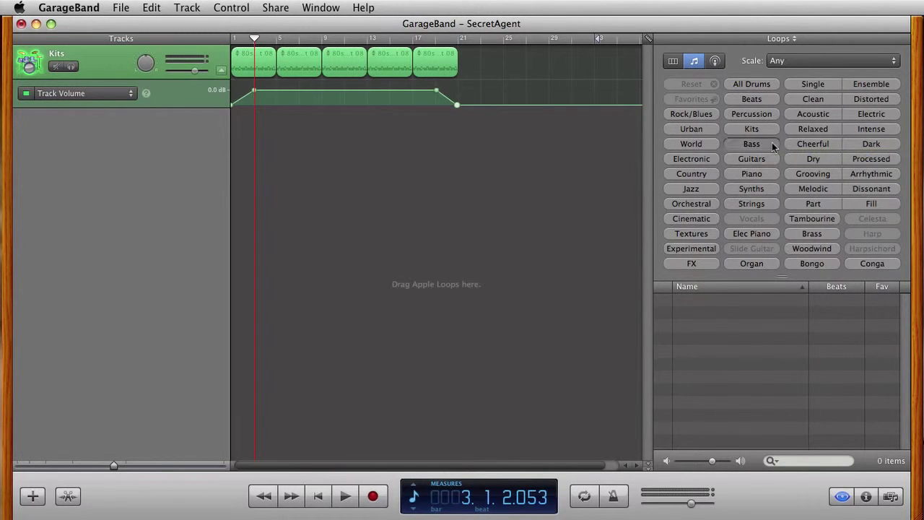
left_click(771, 145)
scroll(784, 330, "down", 5)
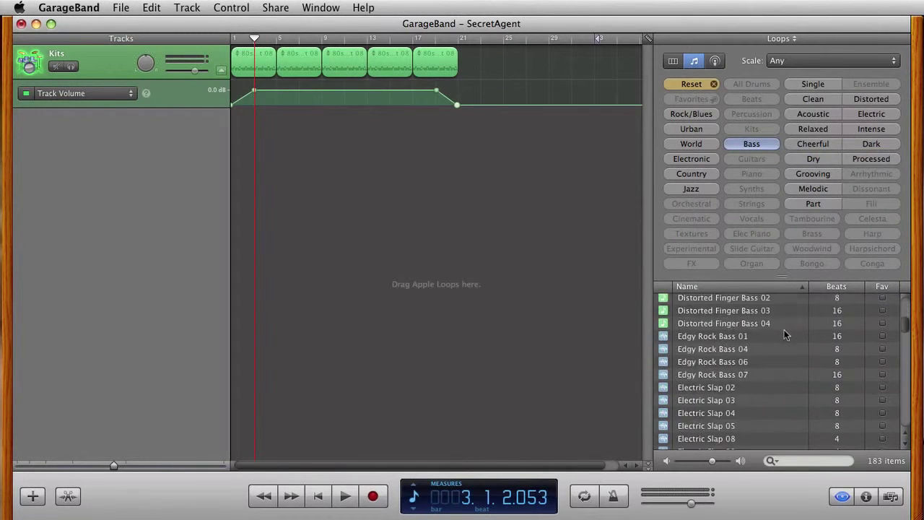
scroll(784, 332, "down", 10)
scroll(783, 335, "up", 5)
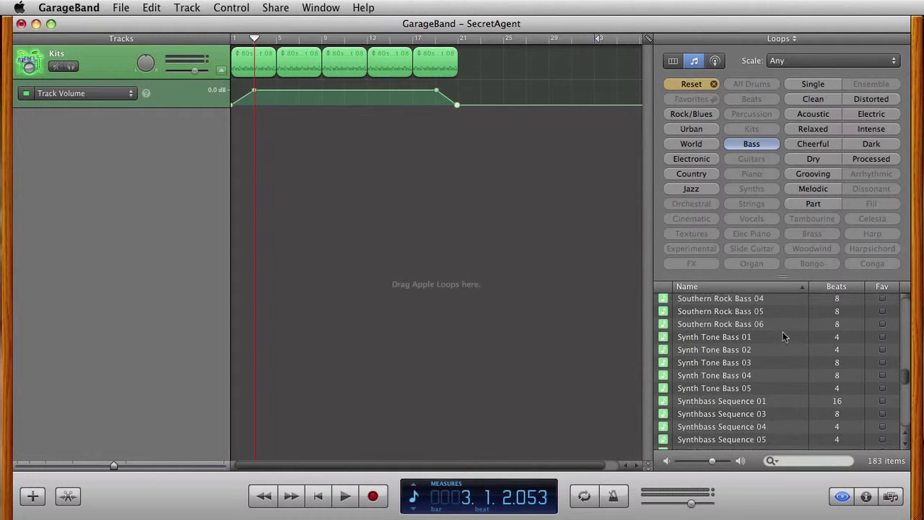
scroll(783, 332, "up", 7)
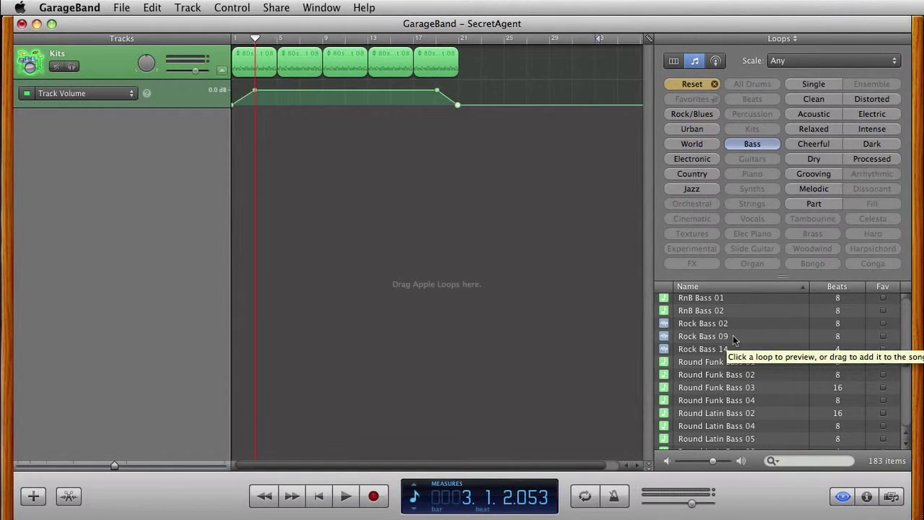
Step: Place three Rock Bass 09 regions on a new Elec Bass track starting at bar 5
left_click_drag(733, 335, 276, 128)
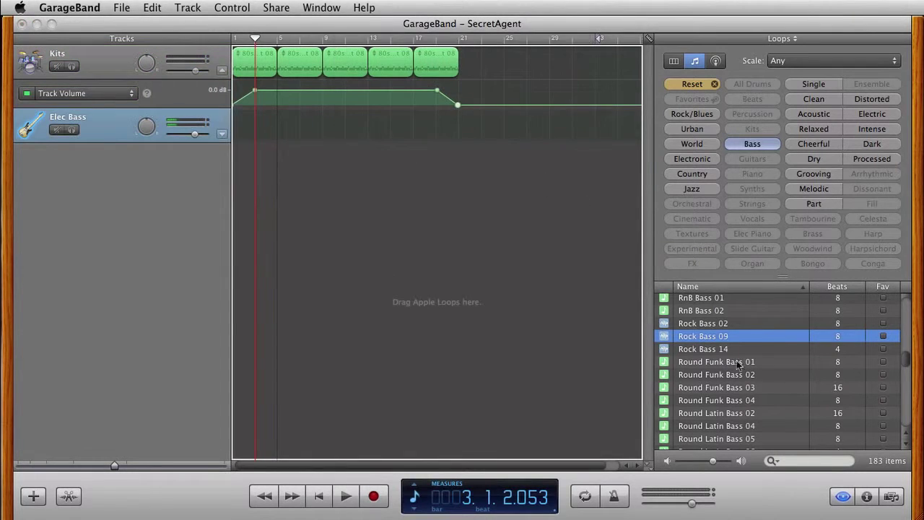
left_click_drag(732, 325, 290, 128)
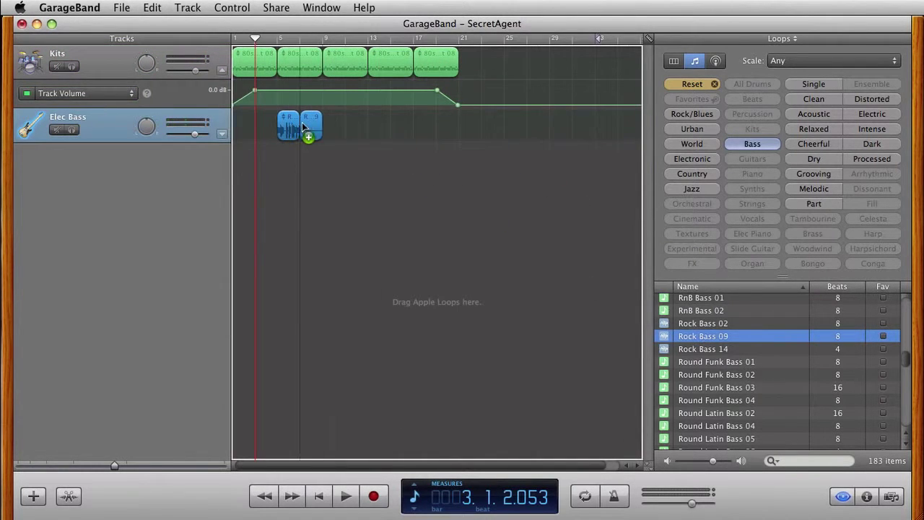
left_click_drag(303, 127, 304, 127)
left_click_drag(718, 337, 326, 134)
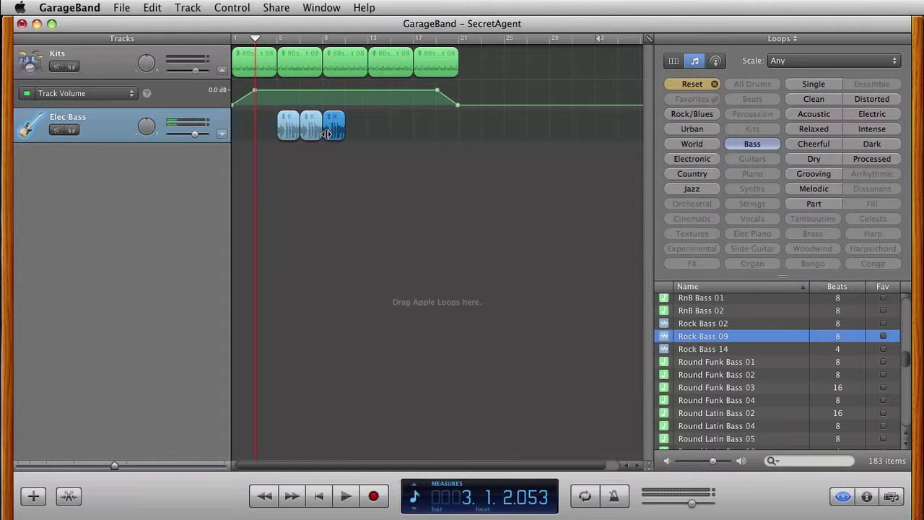
Step: Add five Electric Slap 09 regions after the Rock Bass regions
left_click_drag(909, 363, 909, 332)
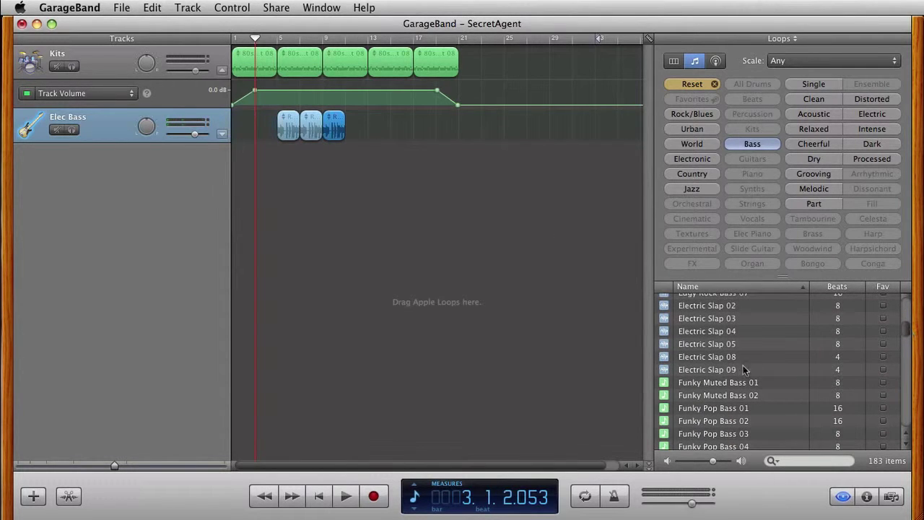
left_click_drag(730, 371, 349, 133)
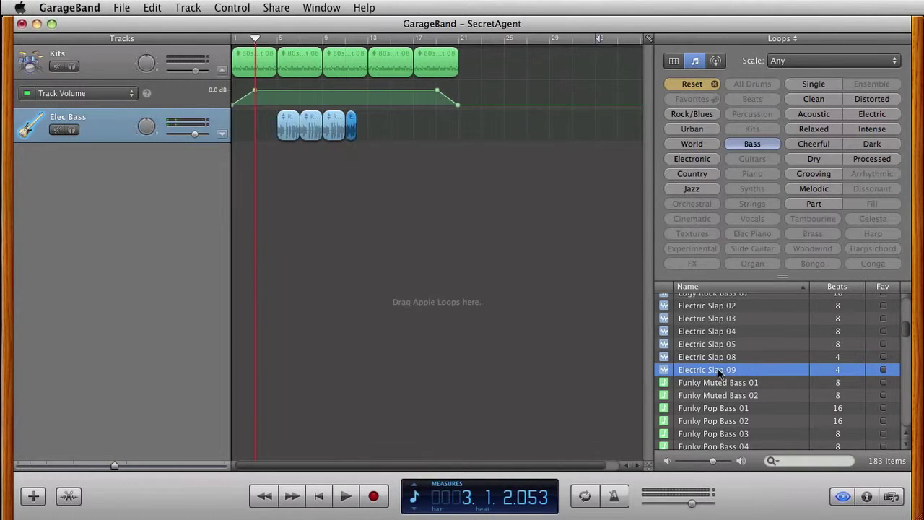
left_click_drag(703, 370, 357, 124)
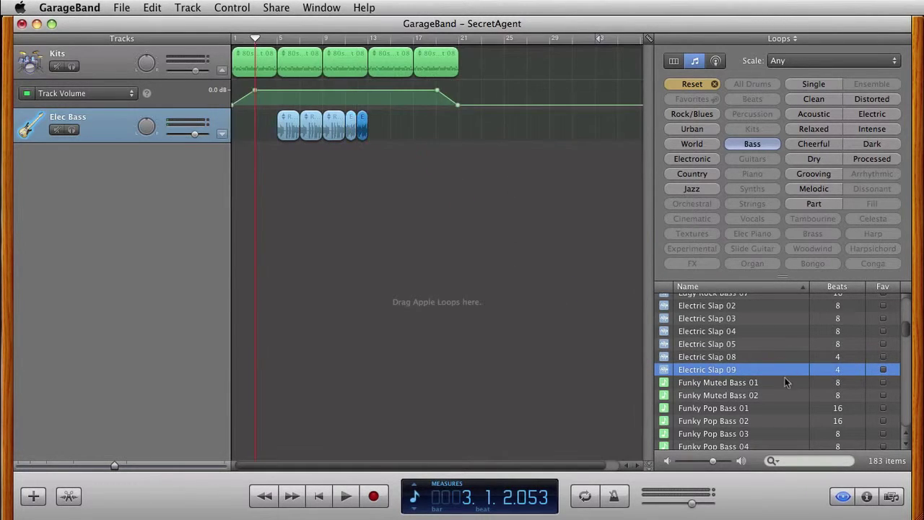
left_click_drag(720, 375, 369, 137)
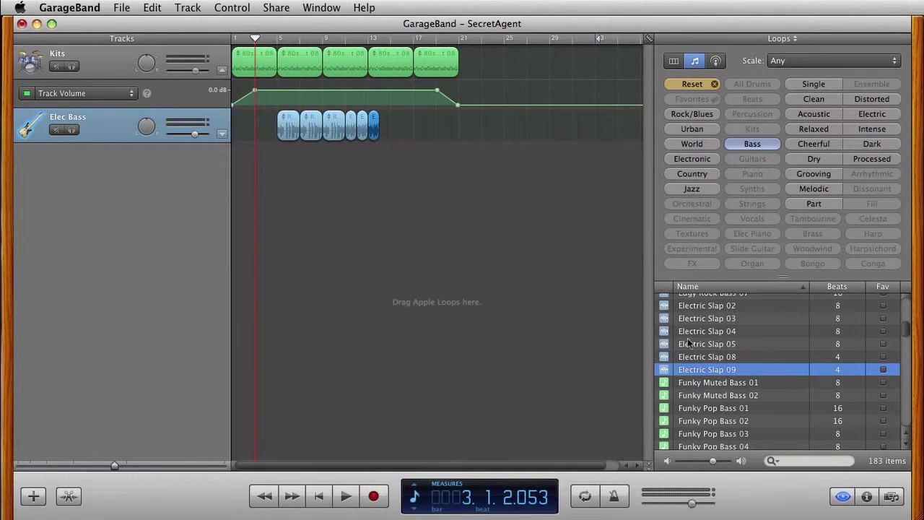
left_click_drag(706, 373, 375, 128)
left_click_drag(718, 373, 387, 133)
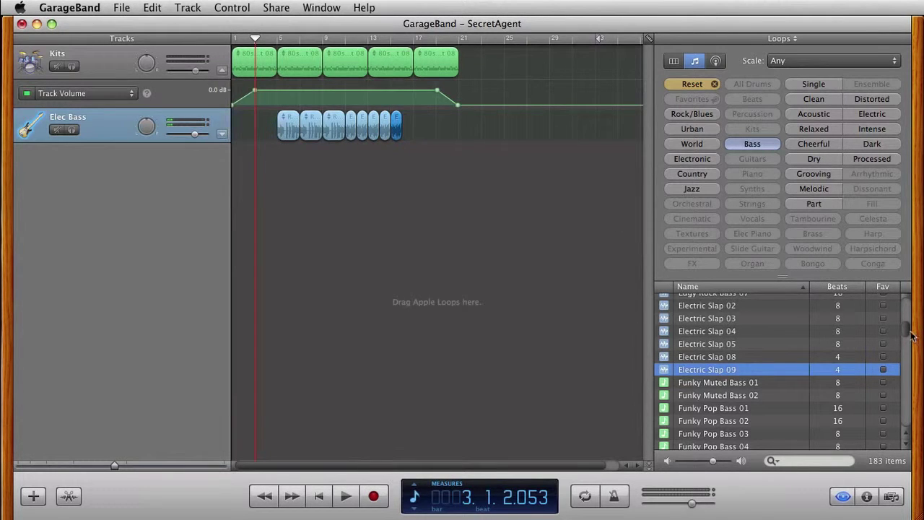
Step: End the bass track with two more Rock Bass 09 regions, stopping just before bar 21
left_click_drag(908, 331, 902, 361)
left_click_drag(718, 361, 405, 133)
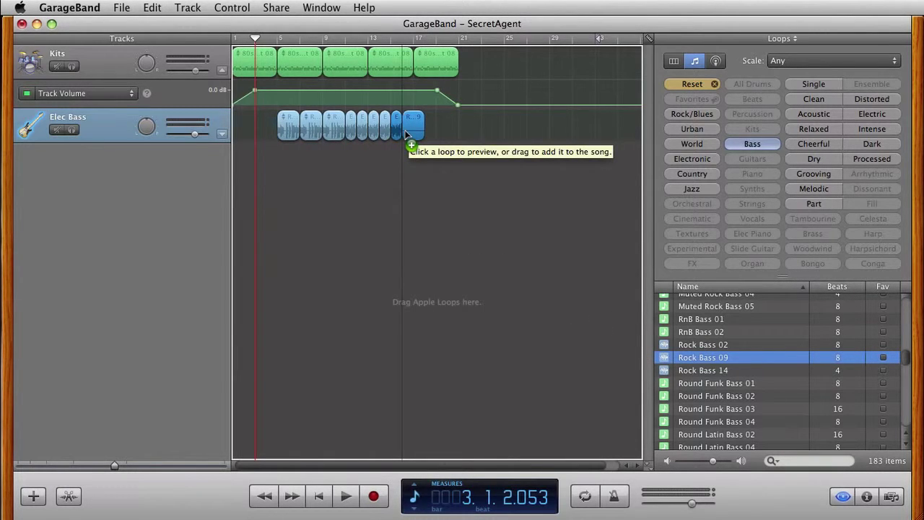
left_click_drag(405, 133, 405, 133)
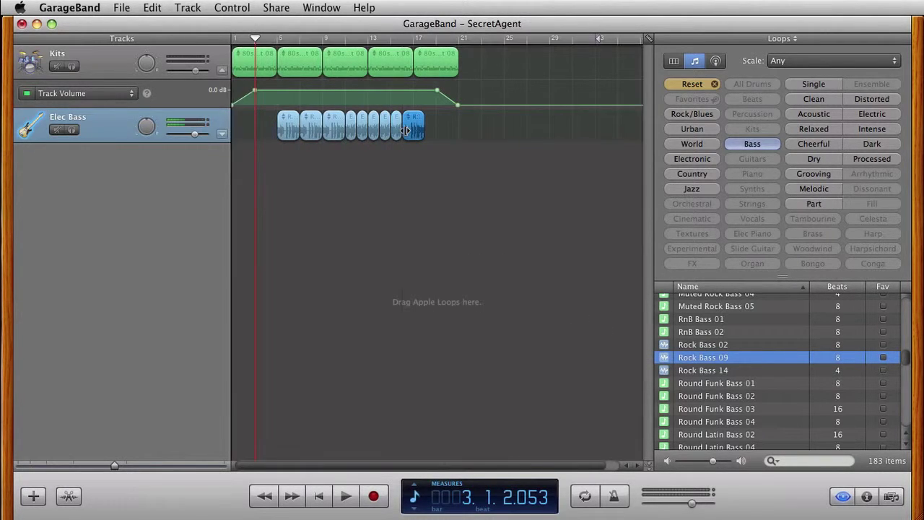
left_click_drag(717, 358, 421, 133)
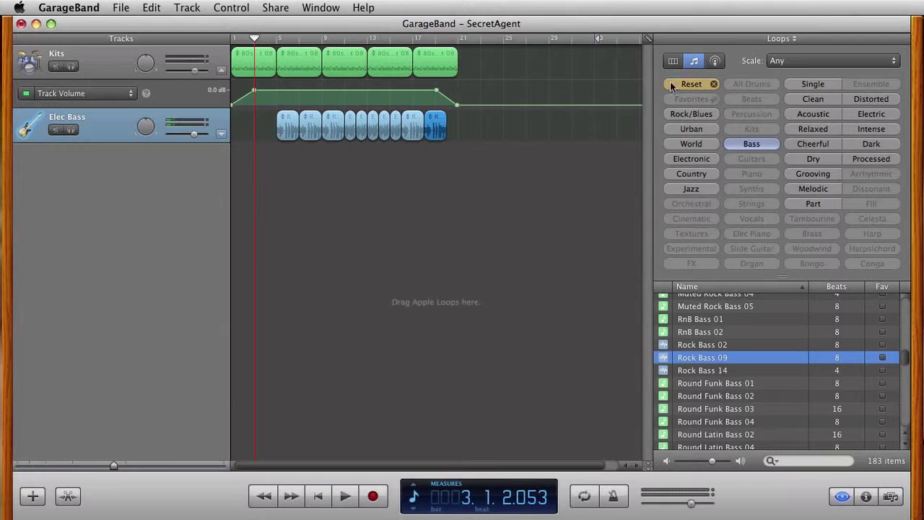
Step: Reset the loop filter and show only Rock/Blues loops
left_click(714, 85)
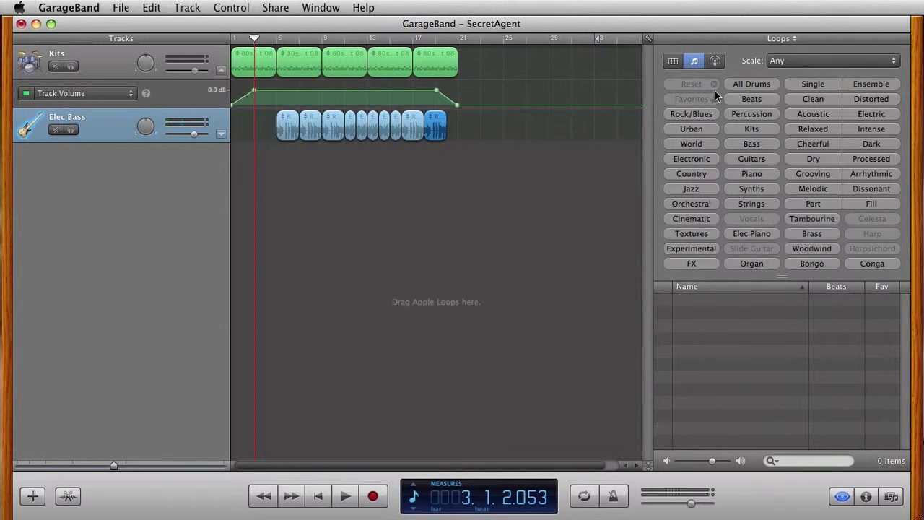
left_click(708, 113)
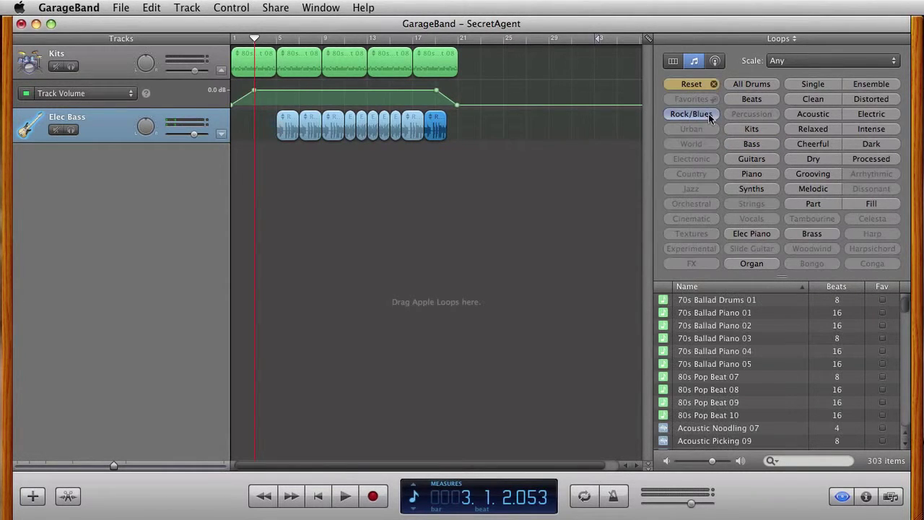
left_click_drag(906, 303, 891, 397)
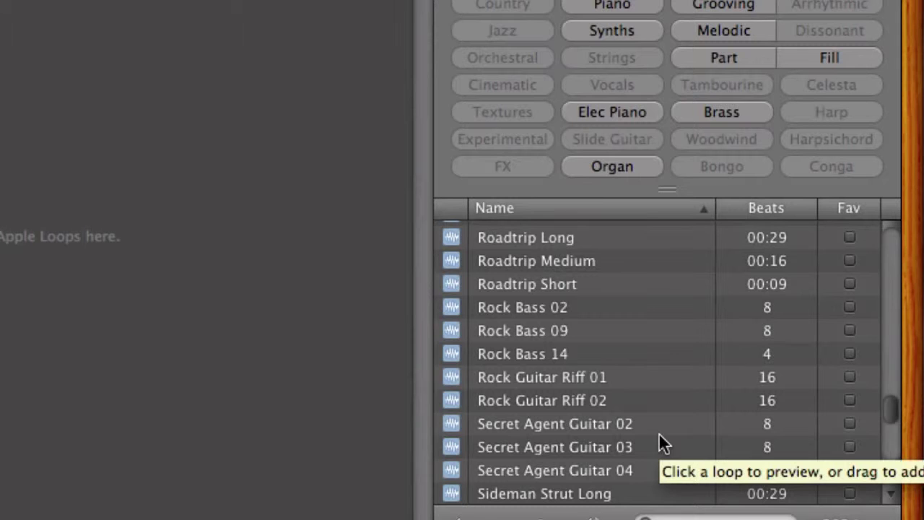
Step: Add Secret Agent Guitar 03 at bars 9 and 13 and Secret Agent Guitar 04 near bar 19
left_click_drag(630, 446, 321, 149)
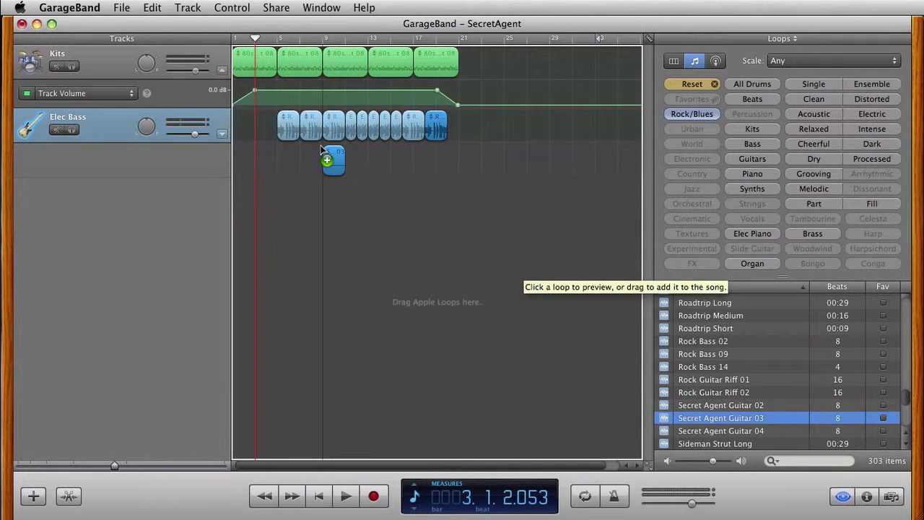
left_click_drag(322, 148, 322, 150)
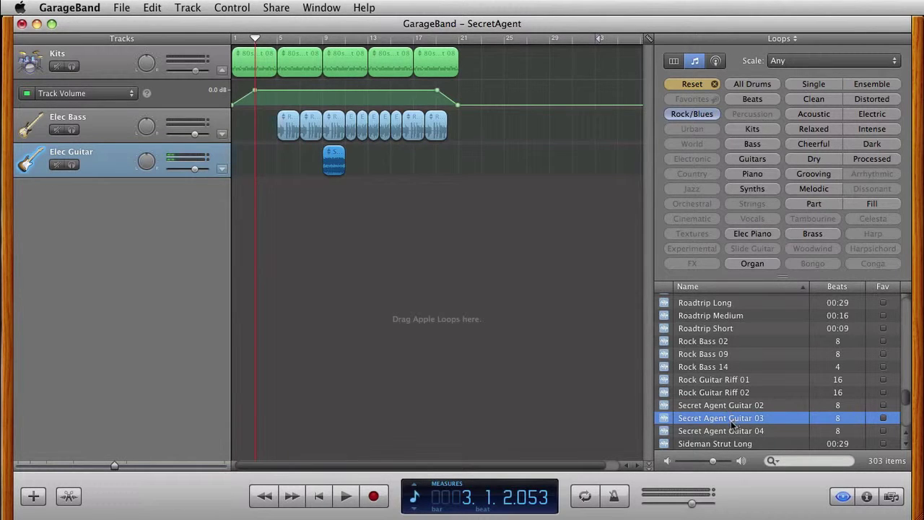
left_click_drag(731, 420, 370, 172)
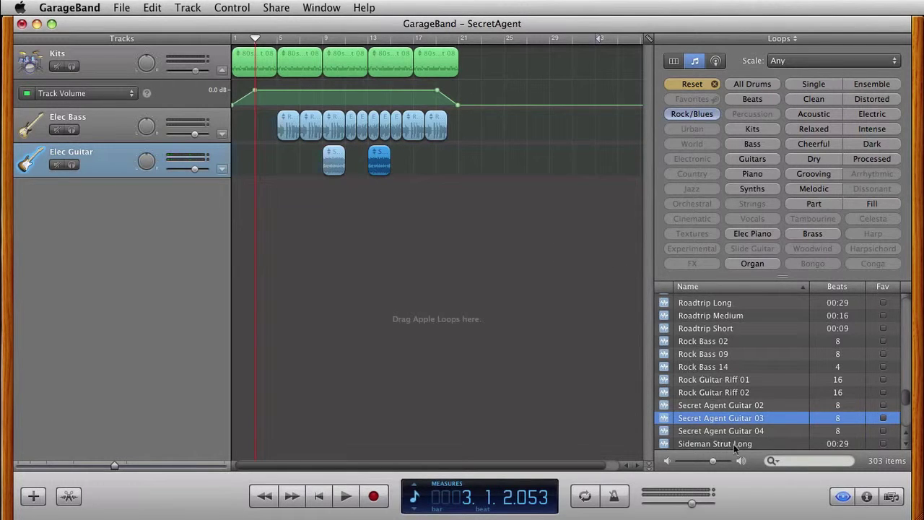
left_click_drag(740, 432, 436, 153)
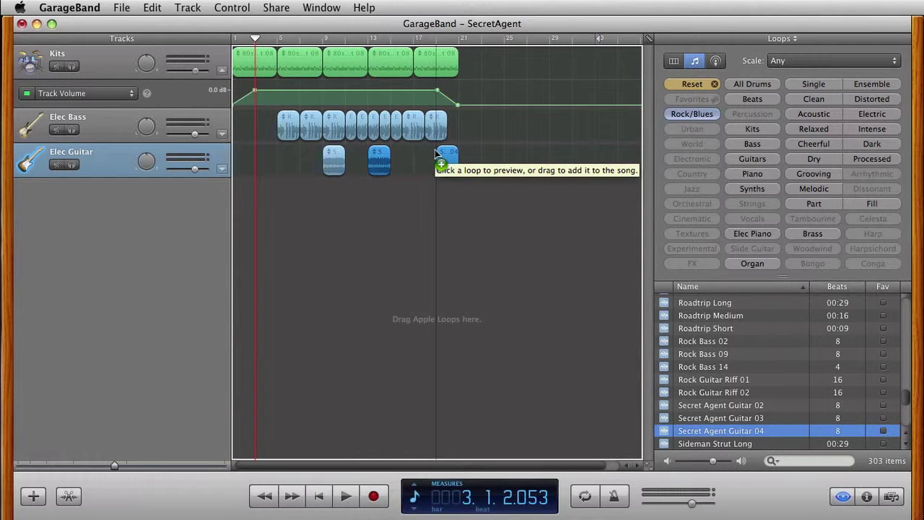
left_click_drag(435, 153, 436, 154)
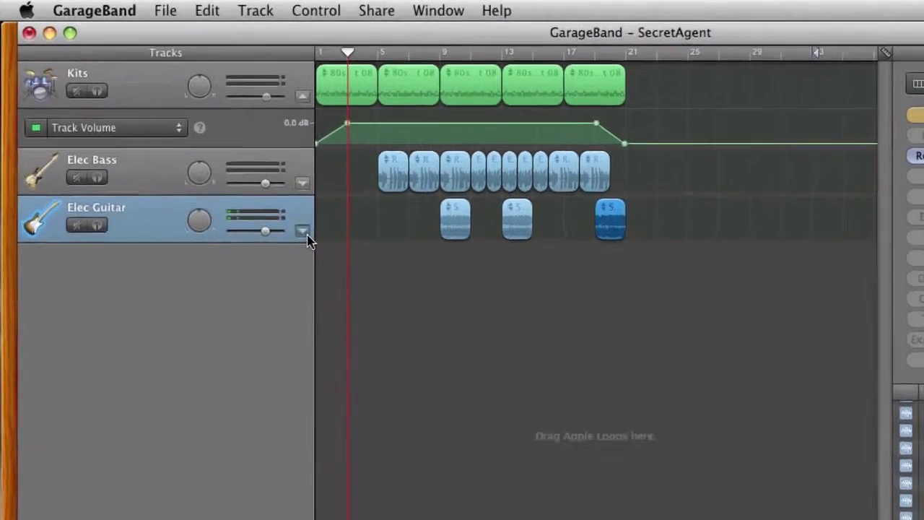
Step: Drop the Elec Guitar track volume to about -16.4 dB right after its last loop
left_click(221, 168)
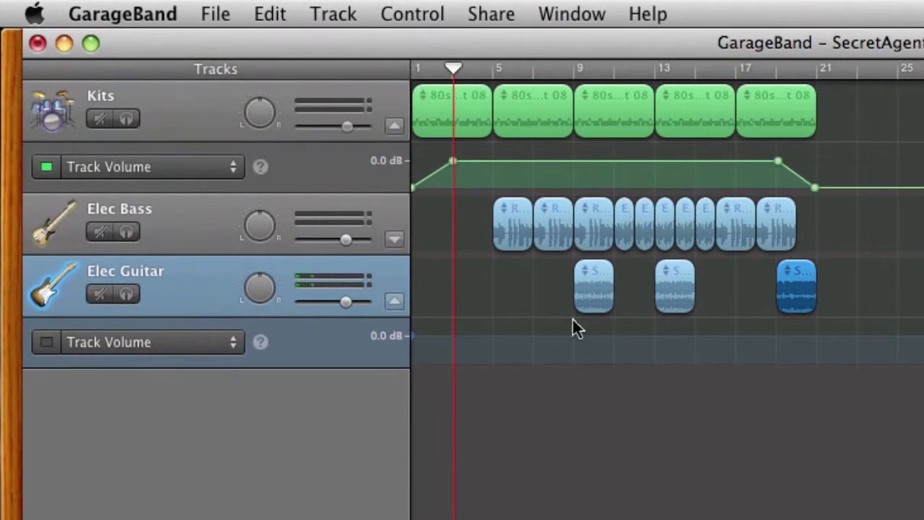
left_click(799, 335)
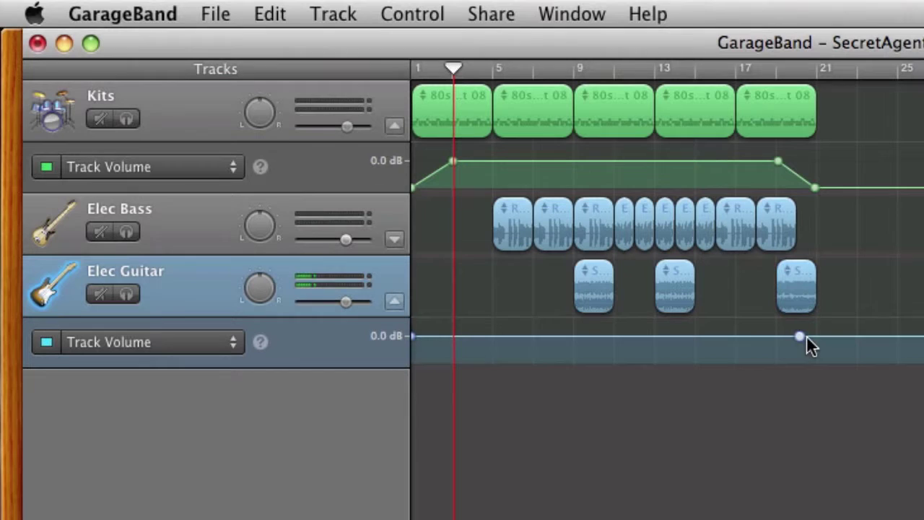
left_click_drag(814, 337, 816, 368)
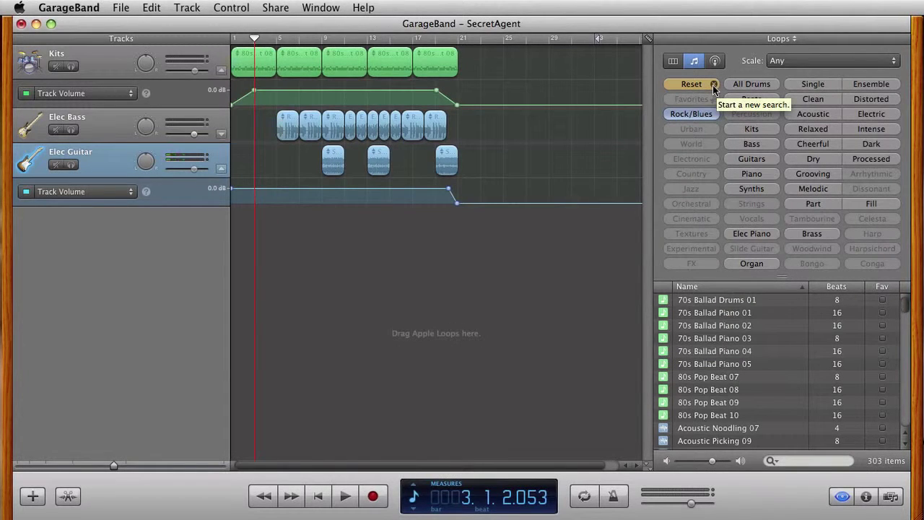
Step: Reset the loop filter and show only Percussion loops
left_click(712, 85)
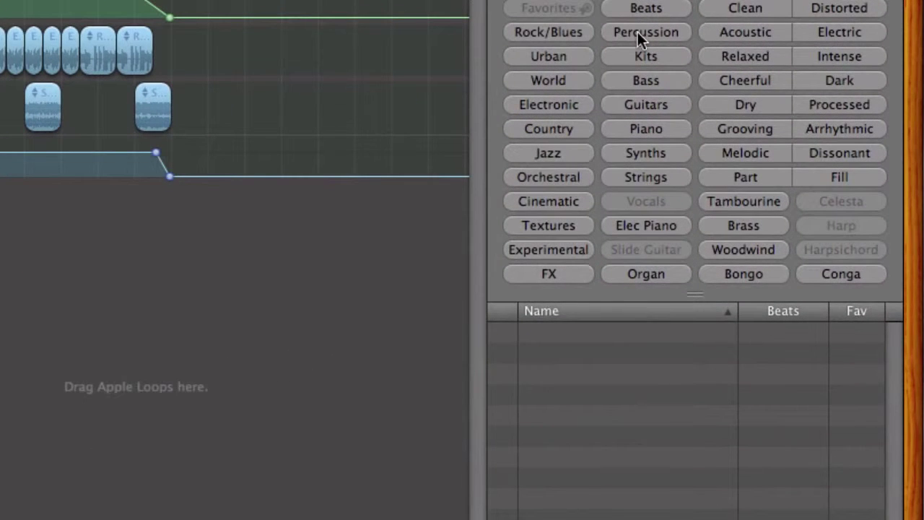
left_click(637, 32)
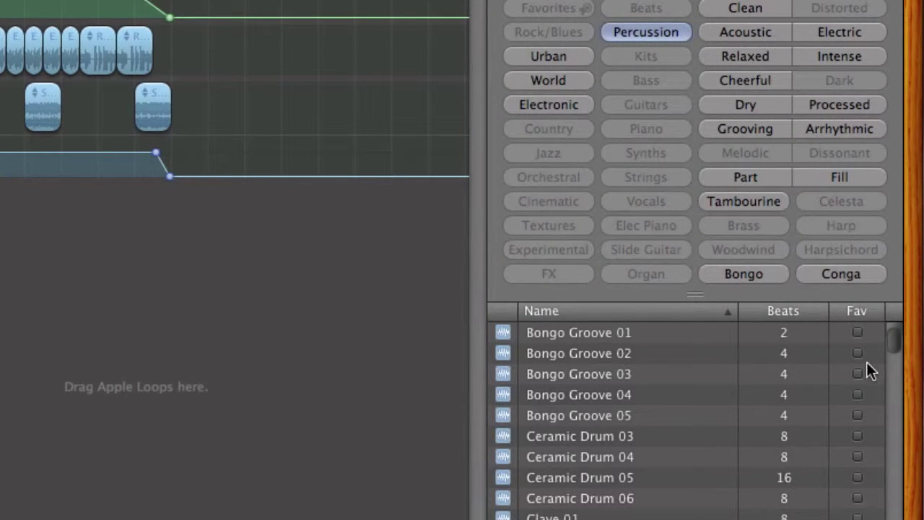
left_click_drag(893, 348, 892, 426)
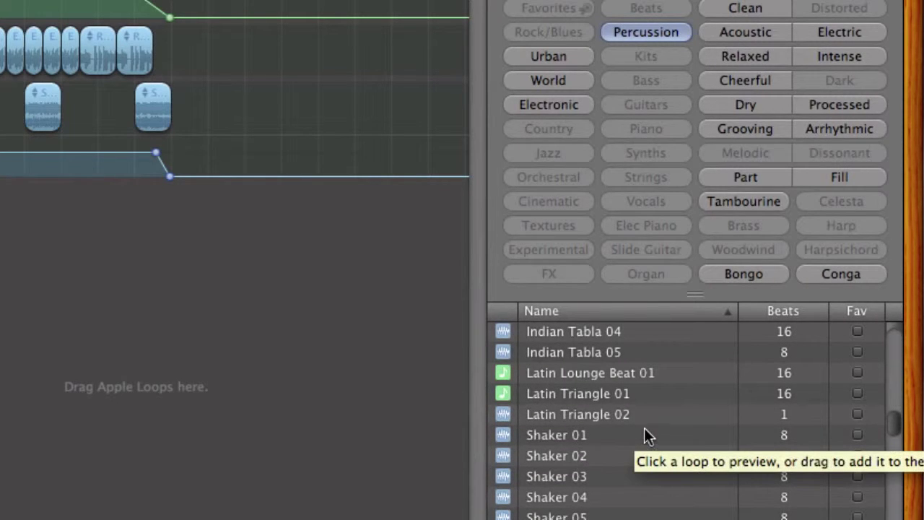
Step: Place Shaker 01 on a new Shaker track at bars 5, 9, 17 and 21
left_click_drag(644, 434, 0, 211)
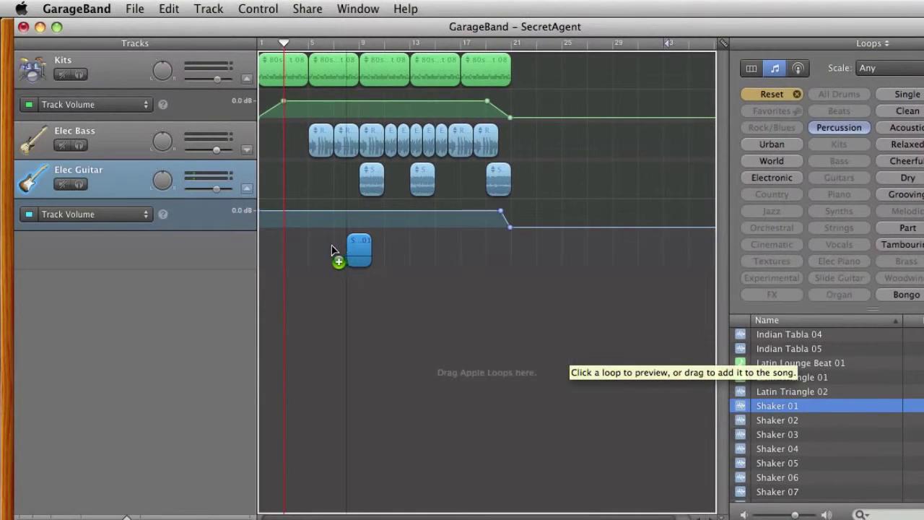
left_click_drag(332, 251, 305, 250)
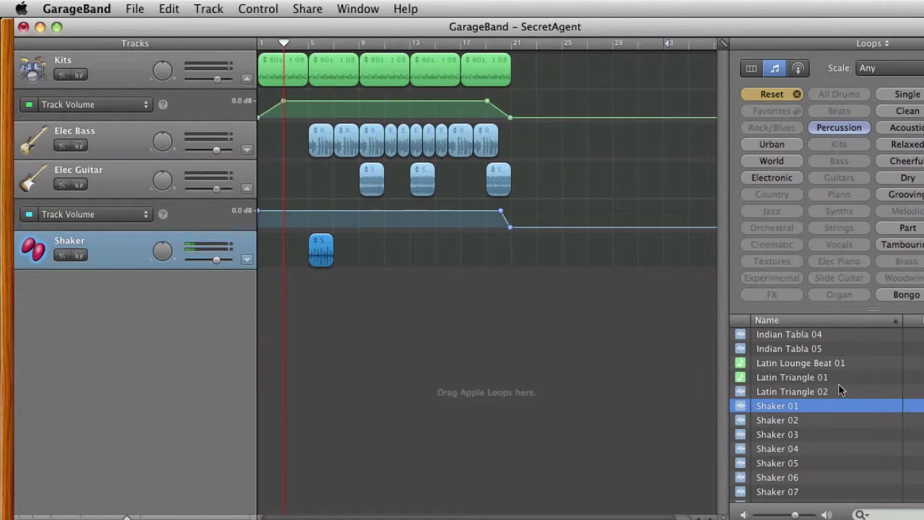
left_click_drag(796, 410, 363, 258)
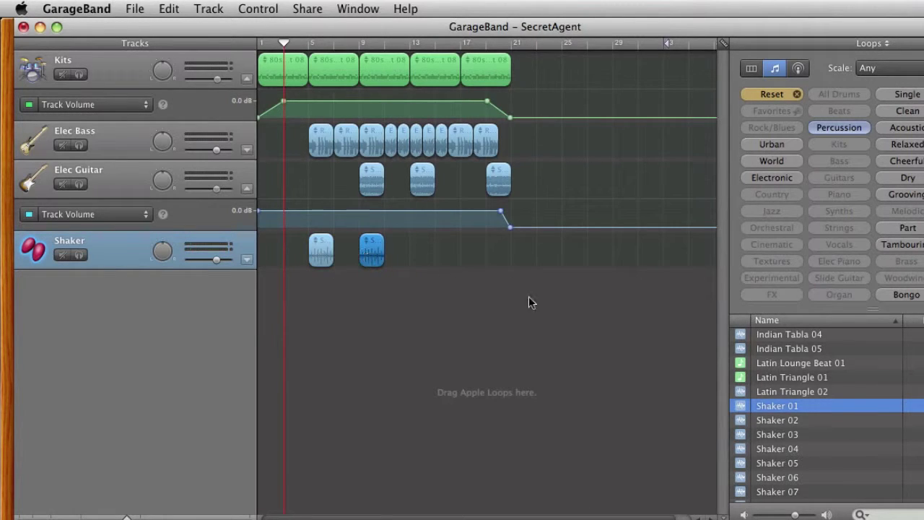
scroll(830, 455, "down", 3)
scroll(852, 470, "up", 1)
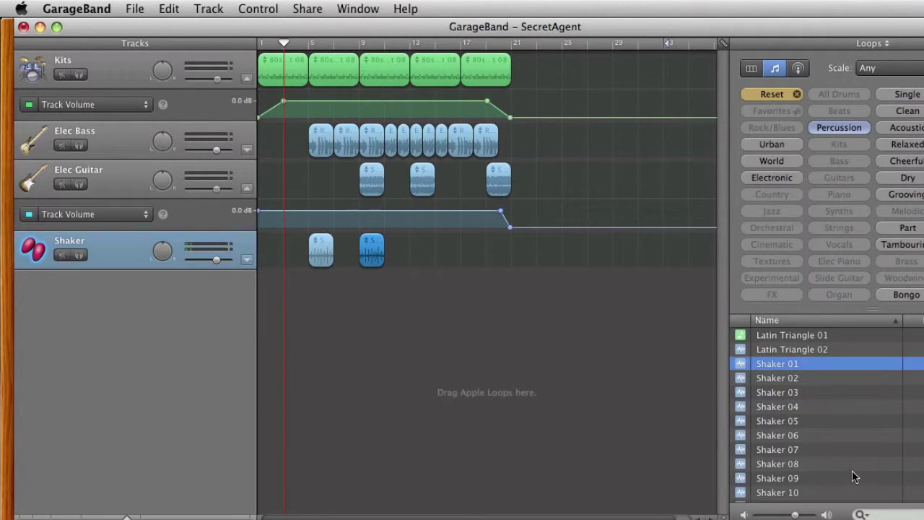
left_click_drag(788, 361, 462, 259)
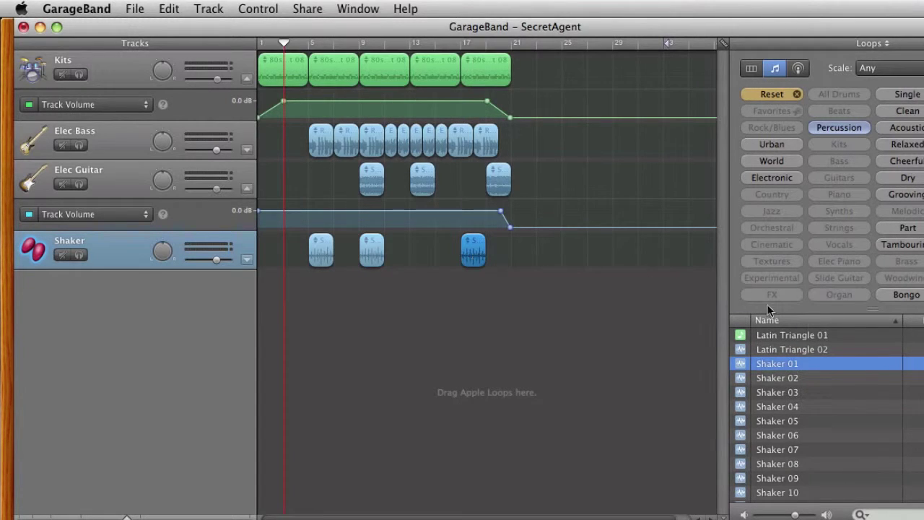
left_click_drag(788, 365, 527, 249)
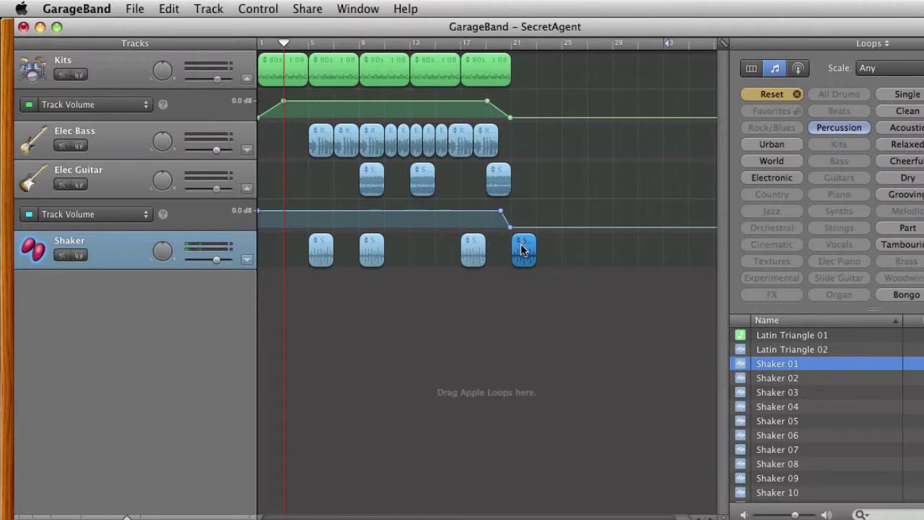
Step: Delete the last Shaker region near bar 21, then undo to restore it
left_click(478, 252)
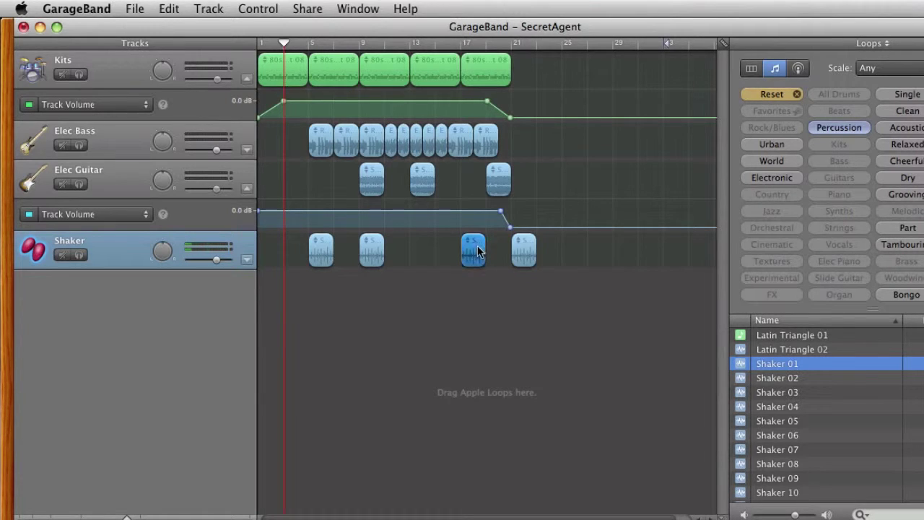
left_click(523, 251)
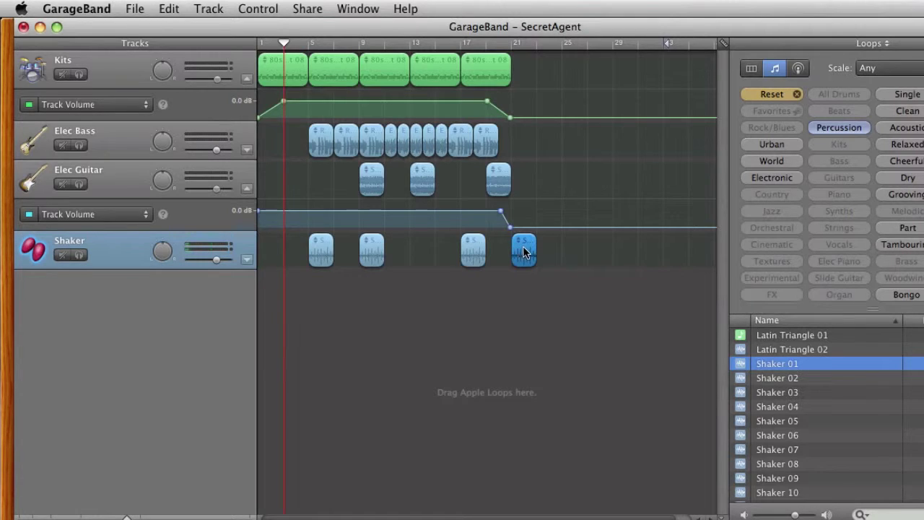
key("Delete")
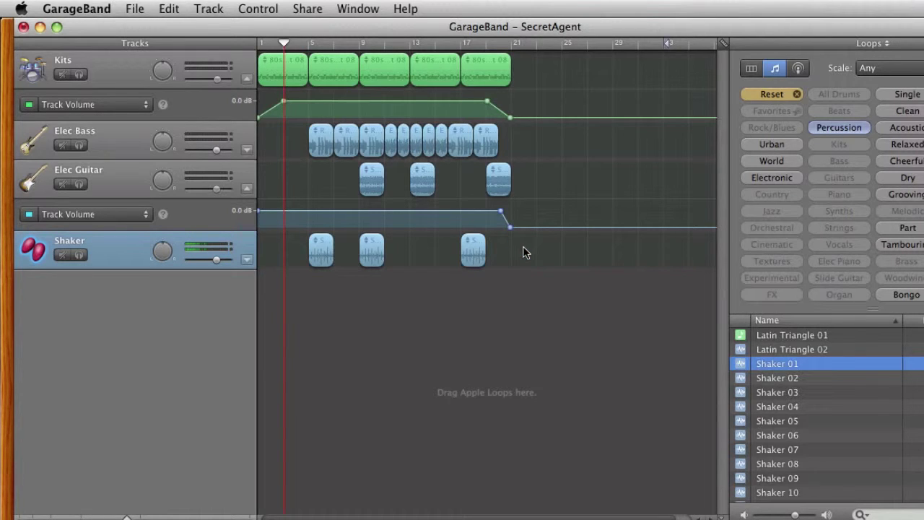
left_click(171, 9)
left_click(176, 27)
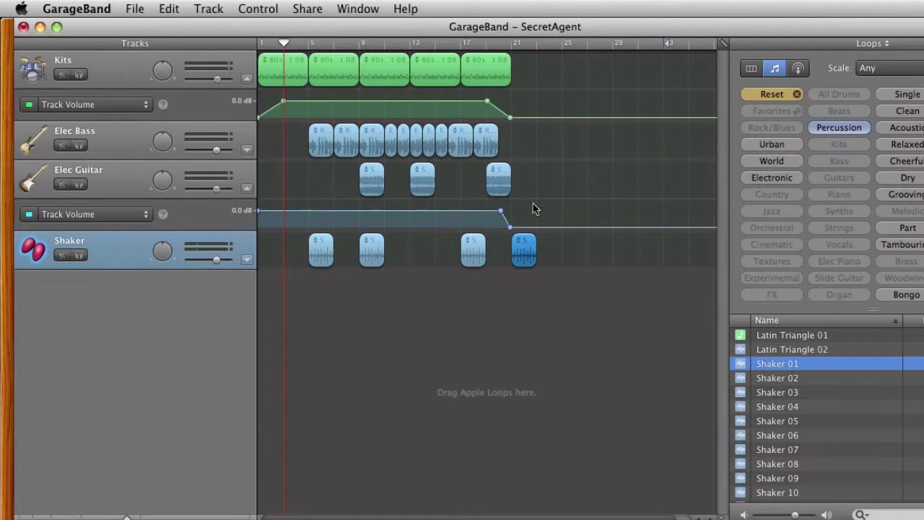
Step: Delete the last Shaker region again and dismiss the Edit menu without undoing
left_click(166, 9)
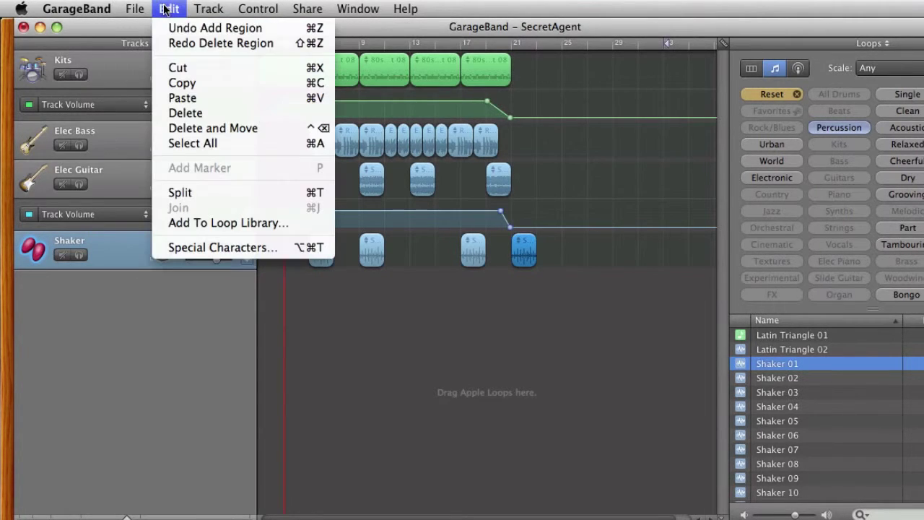
left_click(202, 113)
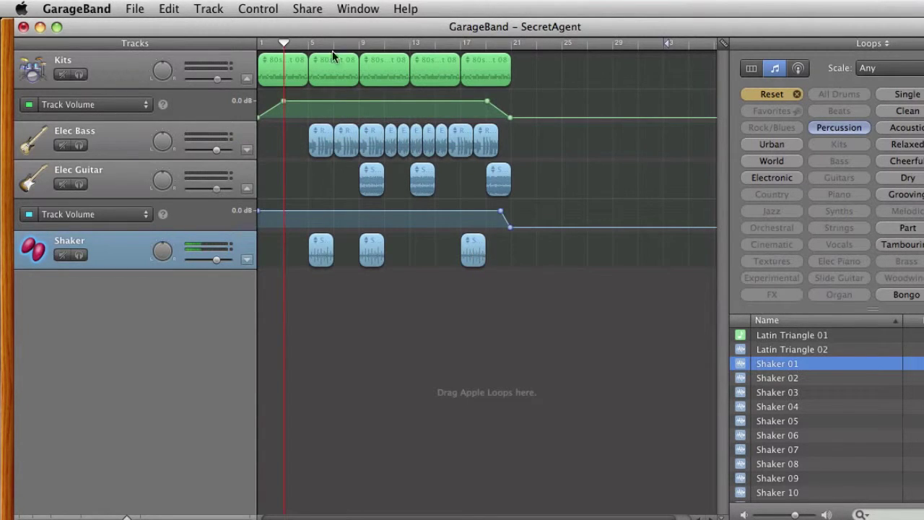
left_click(177, 10)
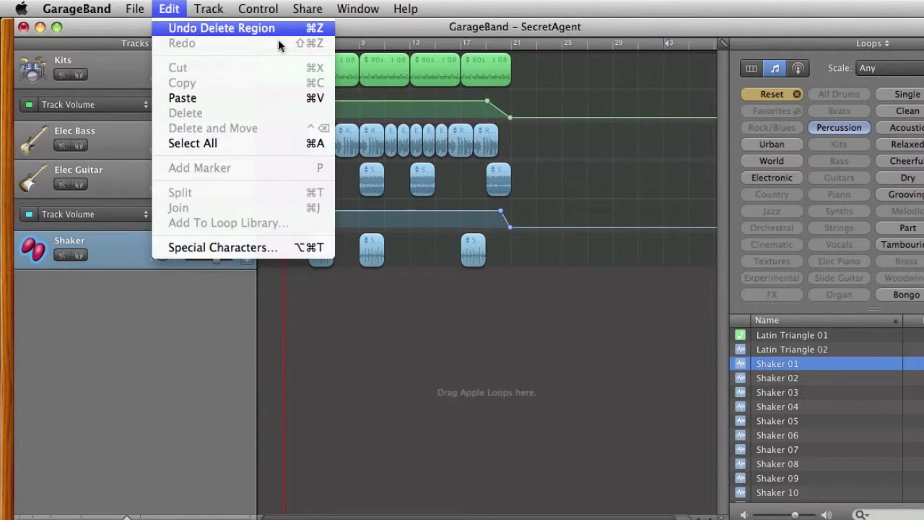
left_click(553, 254)
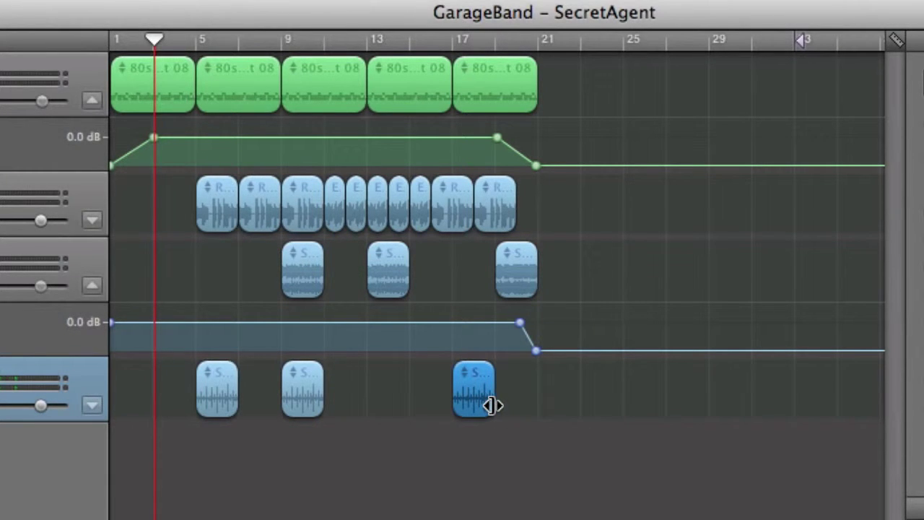
mouse_move(491, 405)
left_mouse_down()
mouse_move(476, 405)
mouse_move(485, 405)
left_mouse_up()
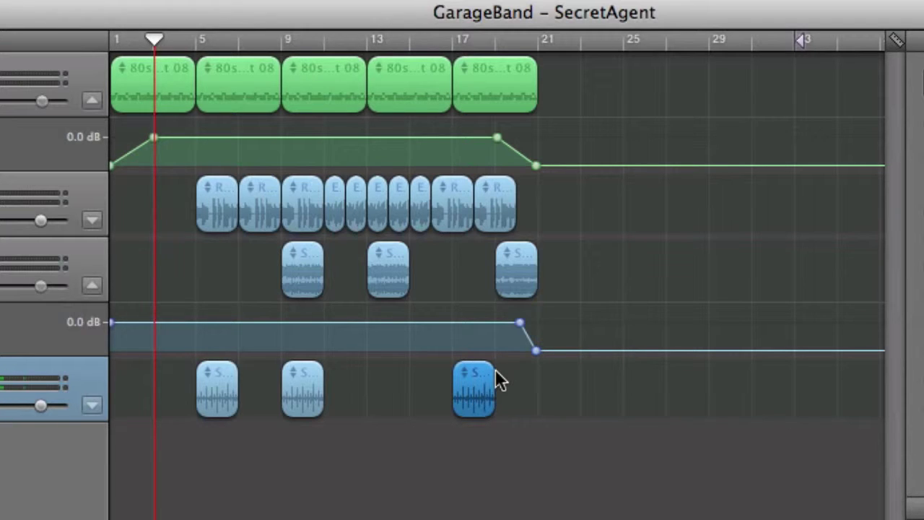
mouse_move(499, 374)
left_mouse_down()
mouse_move(548, 375)
mouse_move(495, 376)
left_mouse_up()
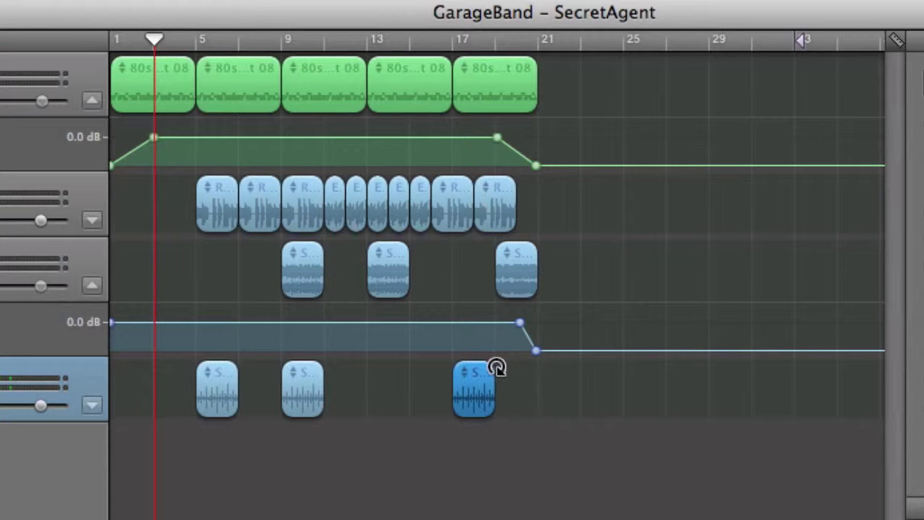
mouse_move(497, 369)
left_mouse_down()
mouse_move(672, 369)
mouse_move(498, 362)
left_mouse_up()
left_click(598, 393)
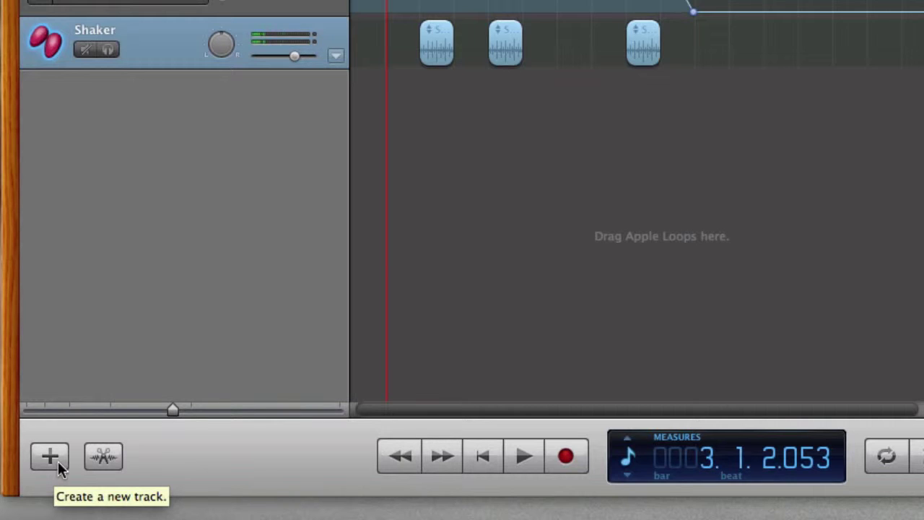
Step: Add a Real Instrument track for voice, named No Effects with the Basic Track preset
left_click(58, 460)
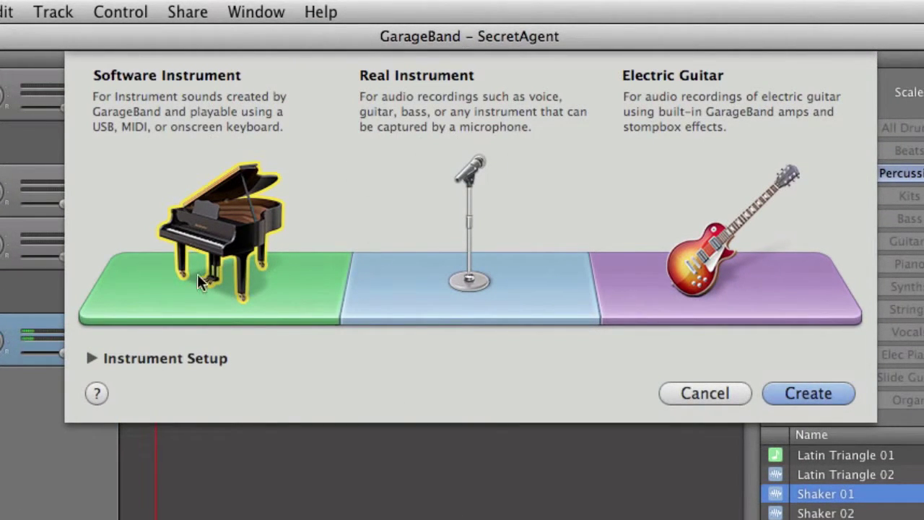
left_click(472, 177)
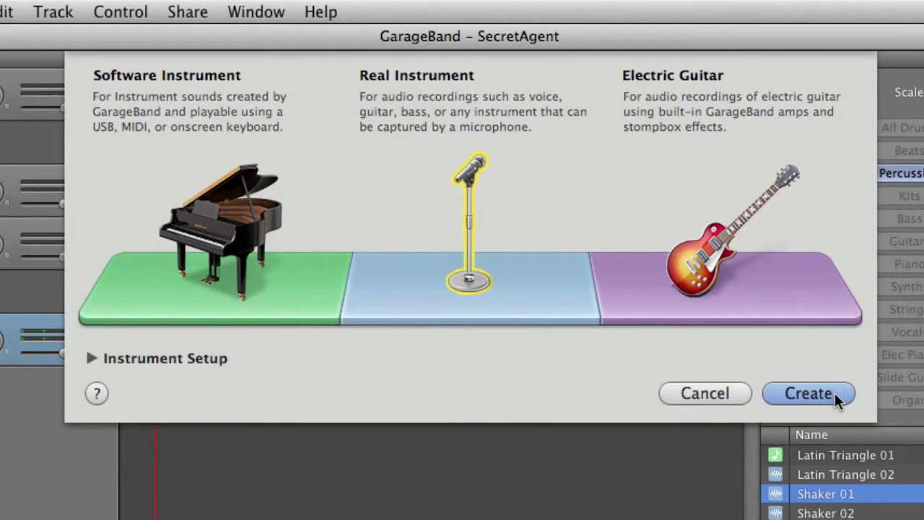
left_click(809, 393)
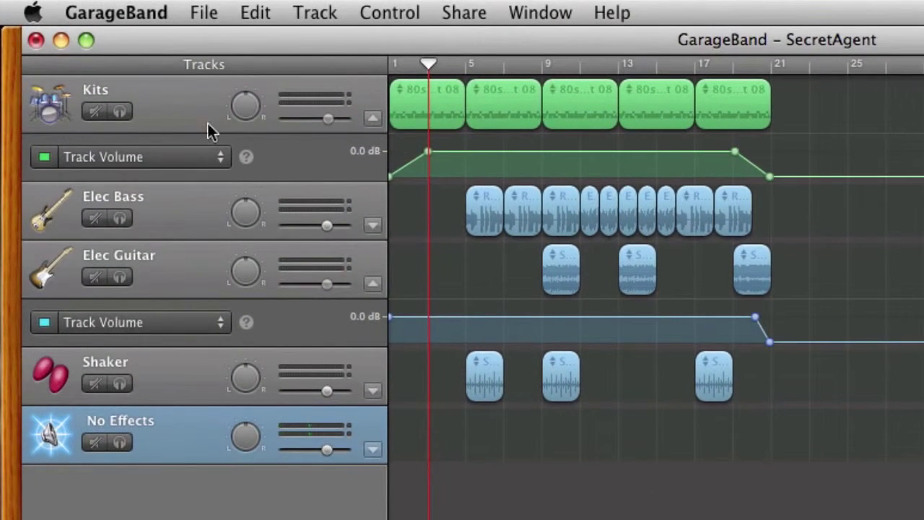
Step: Mute the Kits, Elec Bass, Elec Guitar and Shaker tracks
left_click(96, 114)
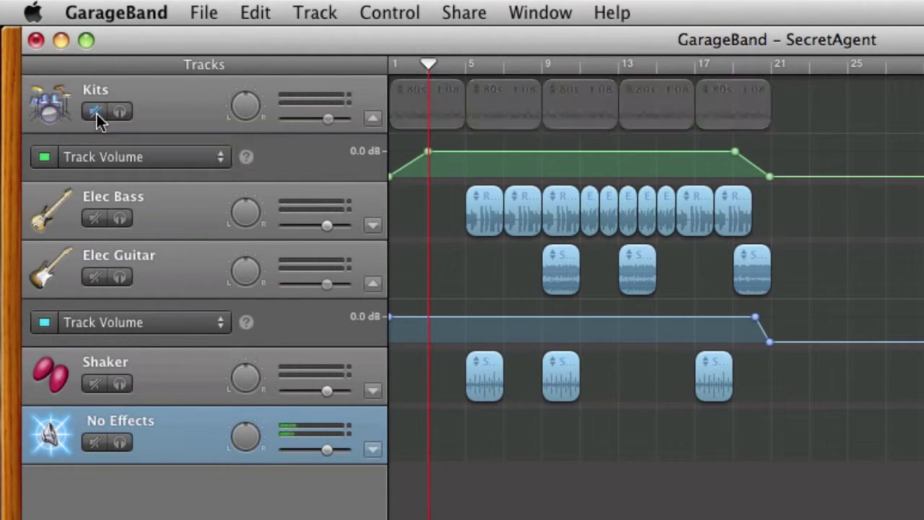
left_click(98, 220)
left_click(95, 275)
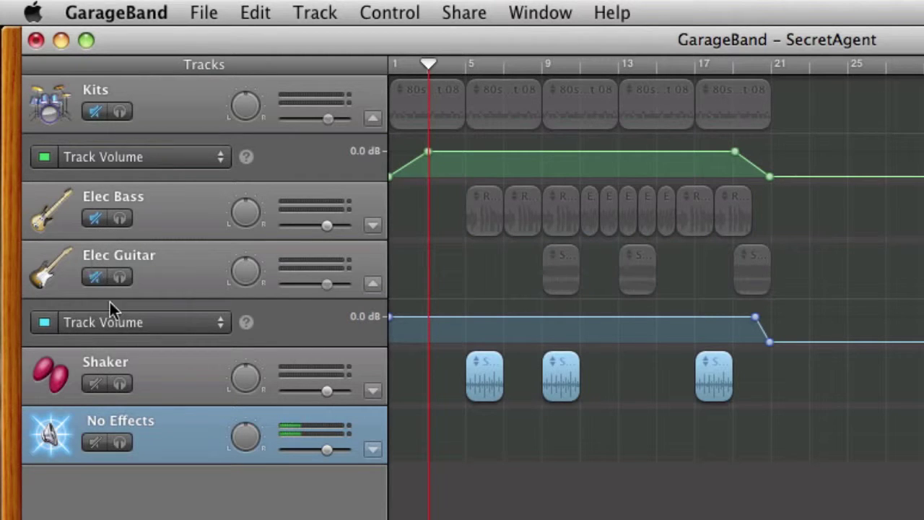
left_click(96, 378)
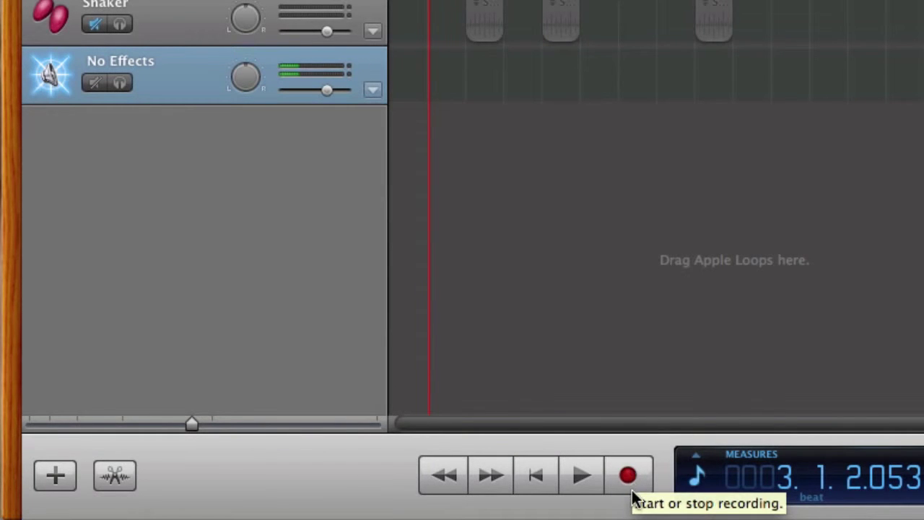
Step: Record a short vocal clip on the No Effects track
left_click(631, 488)
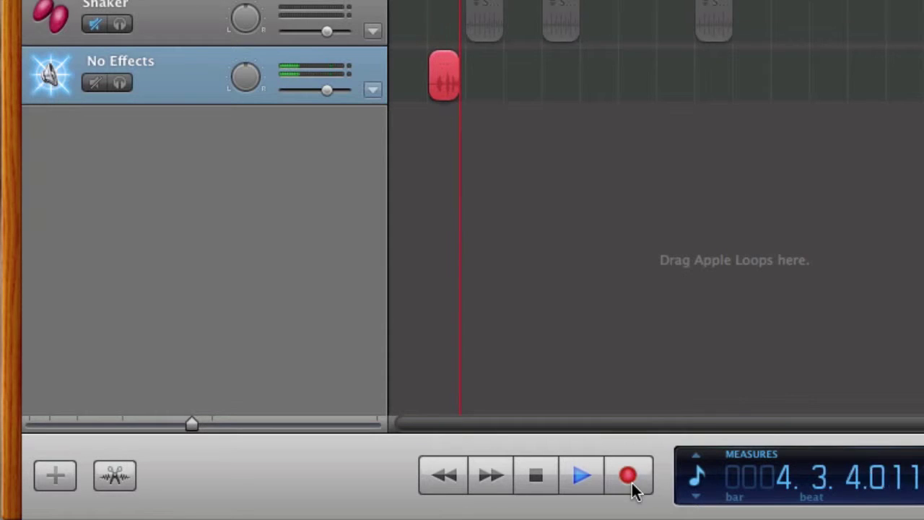
left_click(628, 477)
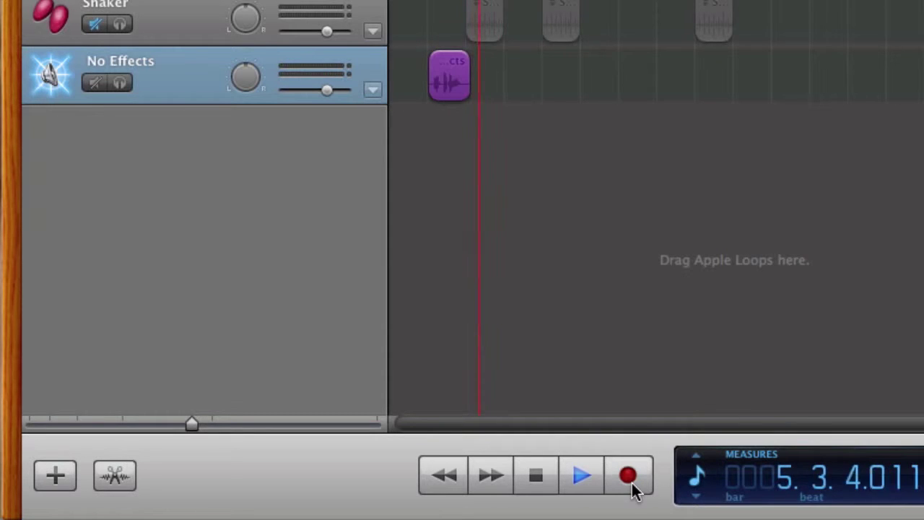
left_click(581, 476)
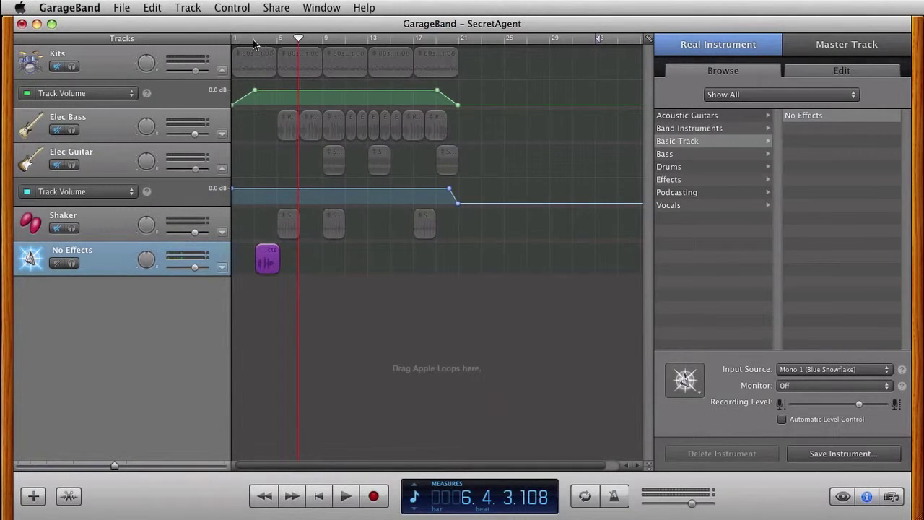
Step: Play back the recorded clip from bar 3, then return the playhead to bar 4
left_click(252, 42)
left_click(348, 501)
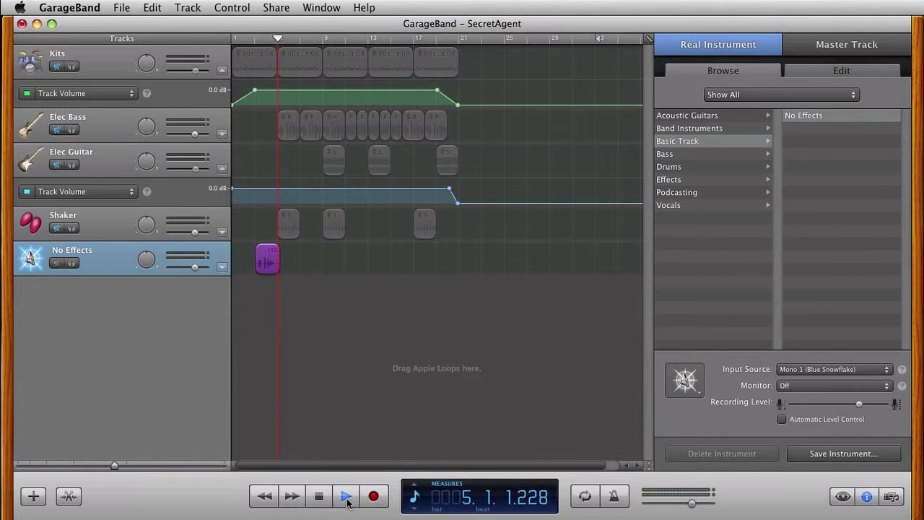
left_click(347, 500)
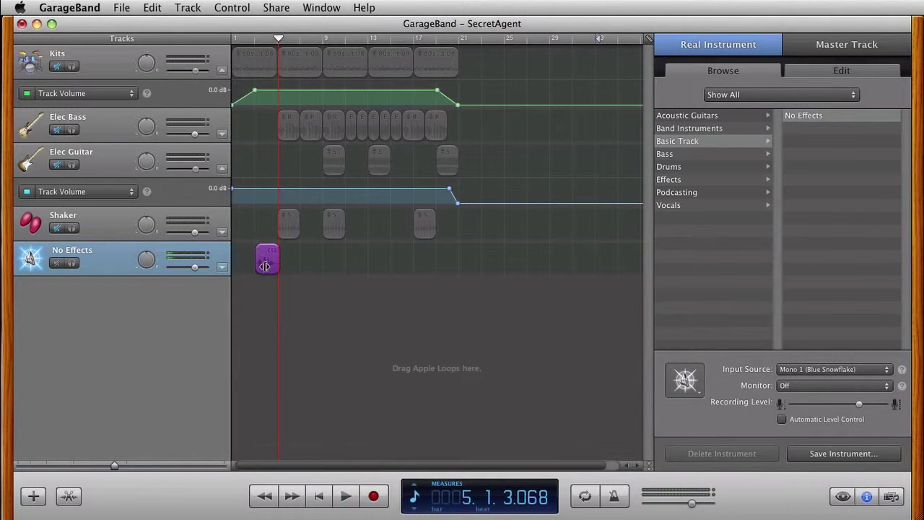
key("Left")
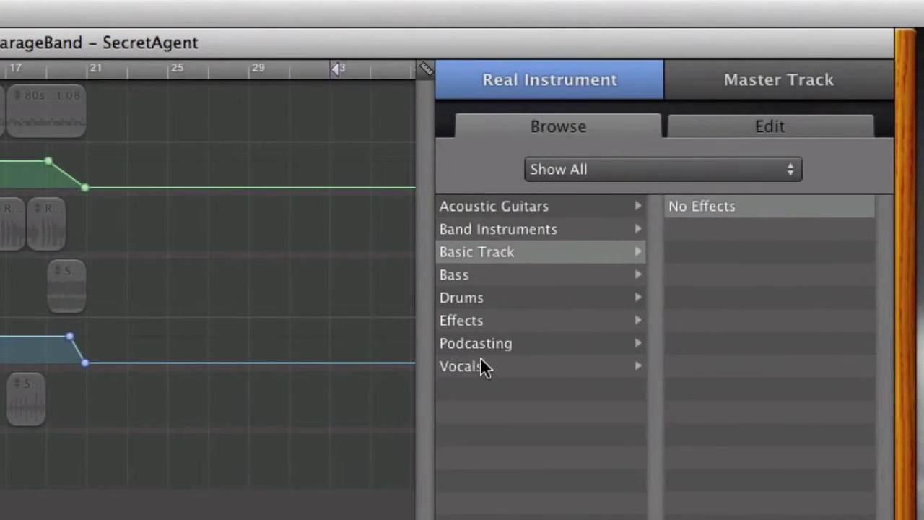
Step: Apply the Deeper Vocals preset from the Vocals category to the track
left_click(681, 204)
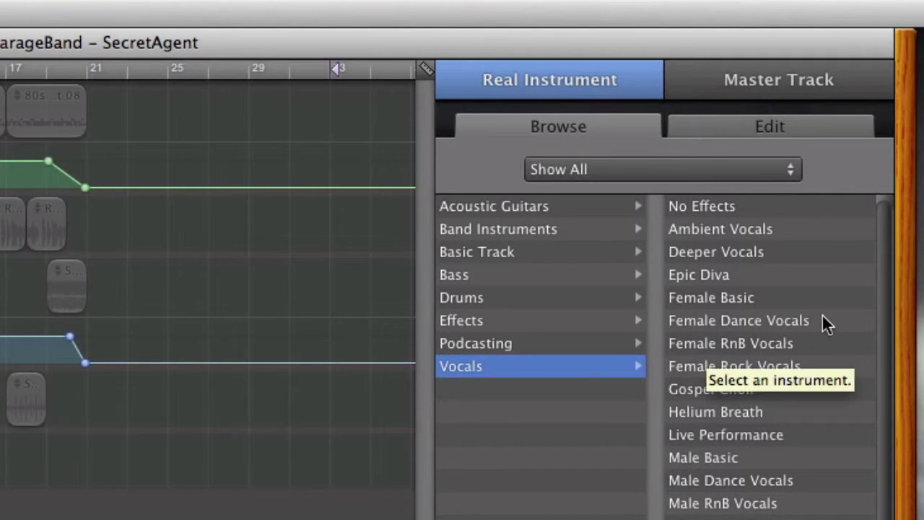
scroll(891, 314, "down", 1)
scroll(887, 318, "down", 2)
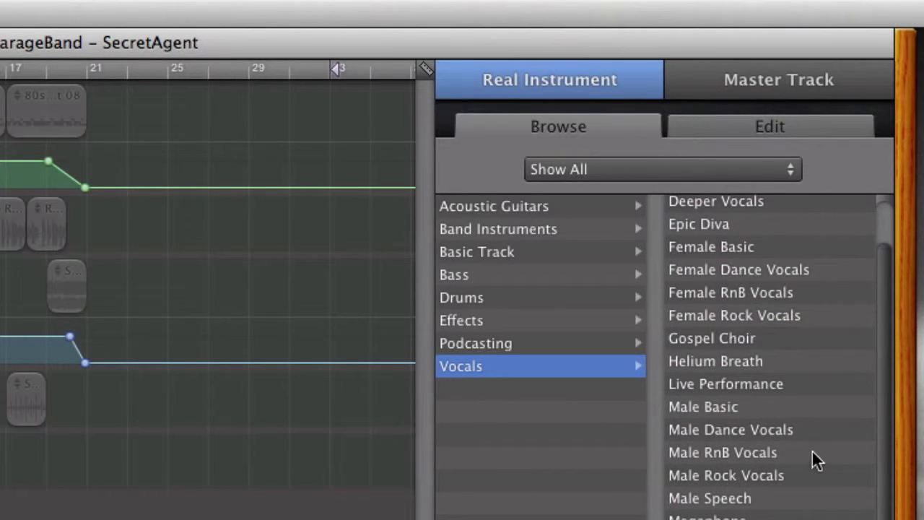
left_click(733, 206)
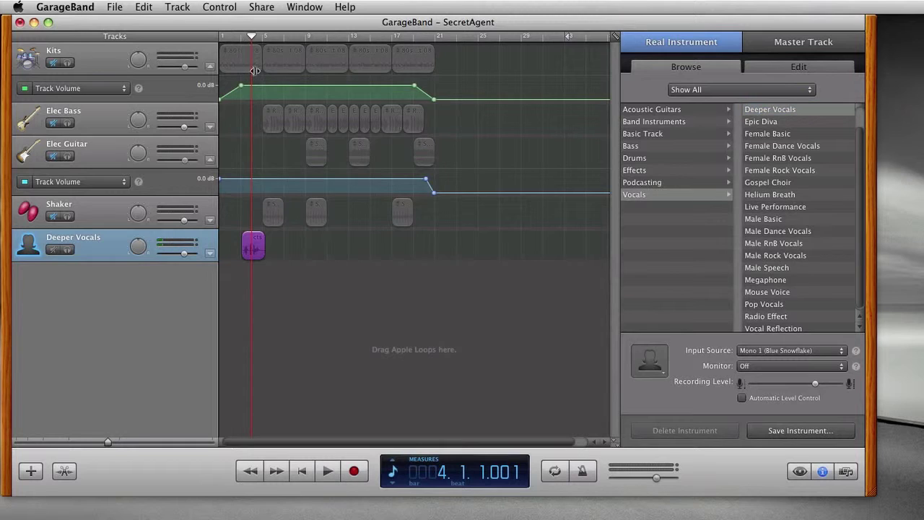
Step: Preview the Deeper Vocals clip from bar 3, then drag it to start at bar 1
key("space")
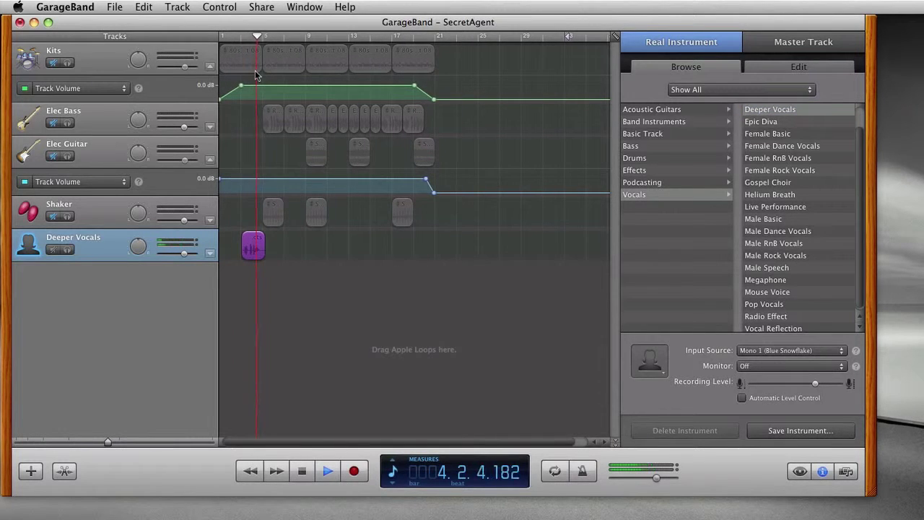
key("space")
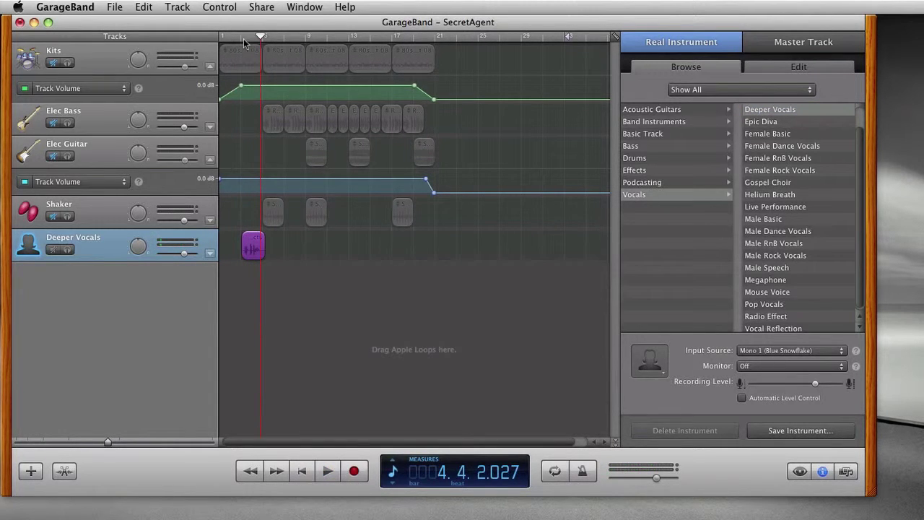
left_click(243, 39)
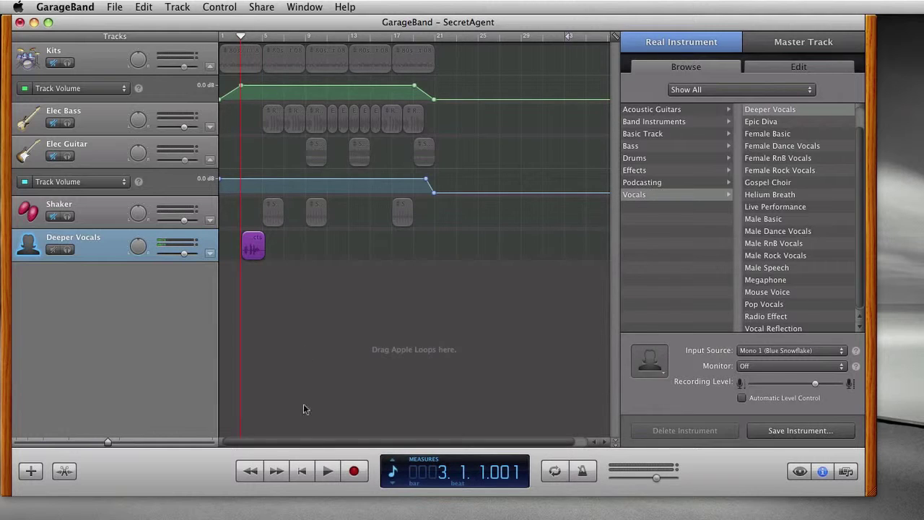
left_click(327, 471)
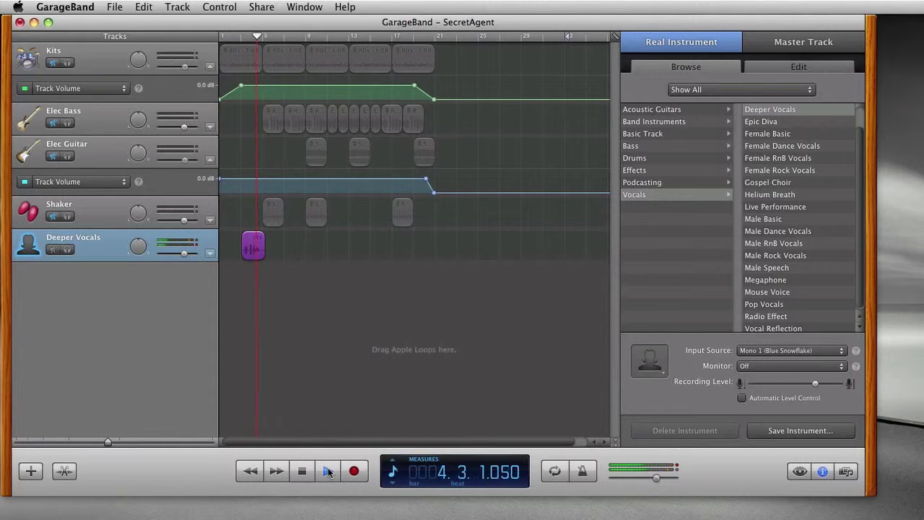
left_click(329, 471)
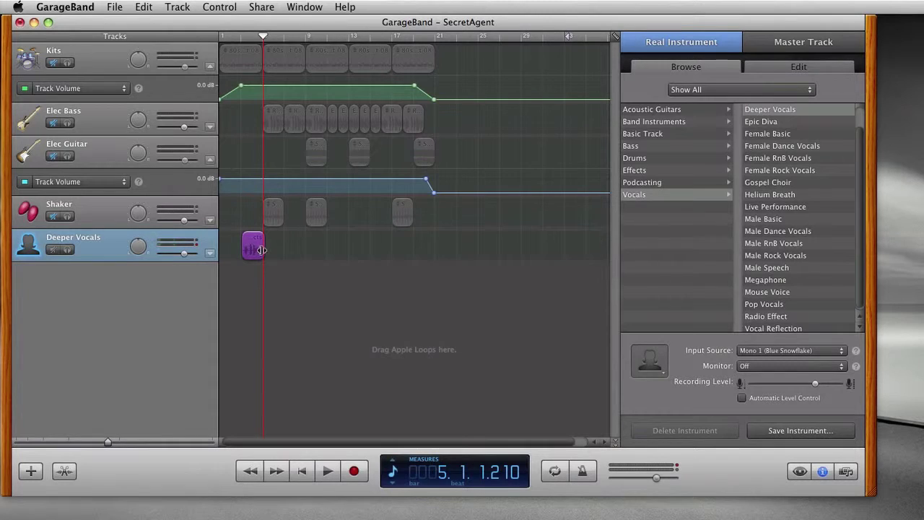
left_click_drag(256, 250, 235, 249)
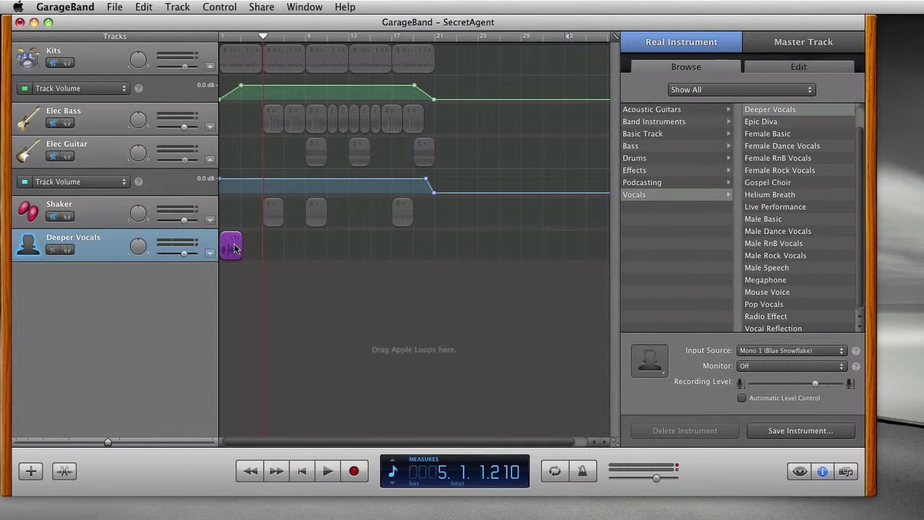
Step: Unmute Kits, Elec Bass, Elec Guitar and Shaker, then play the full mix from the start
left_click(222, 41)
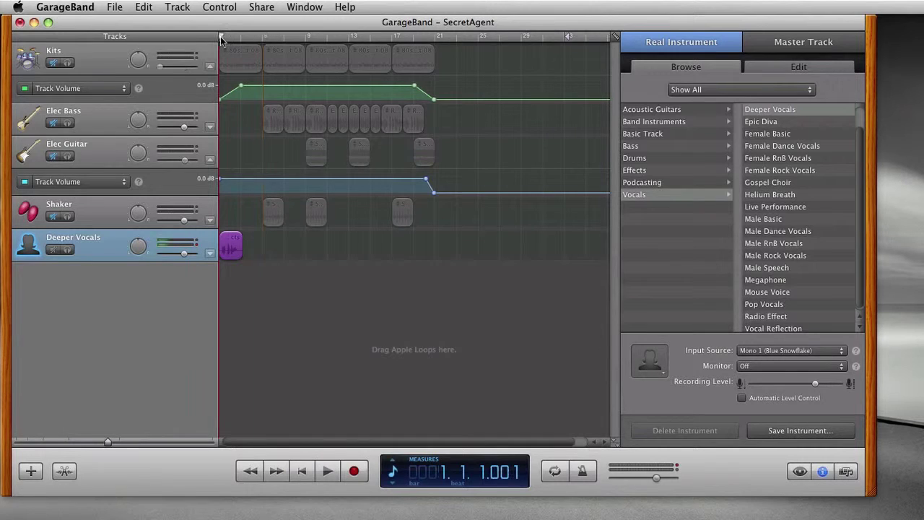
left_click(53, 63)
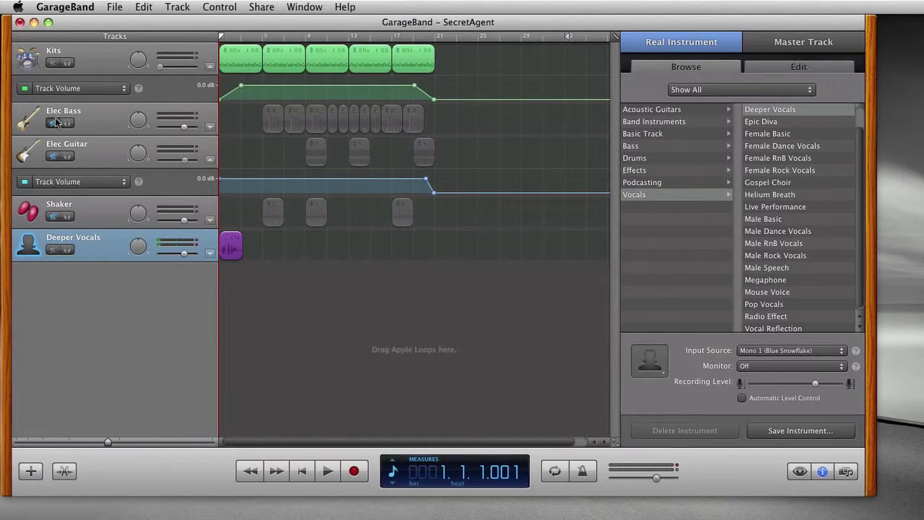
left_click(55, 122)
left_click(54, 156)
left_click(53, 216)
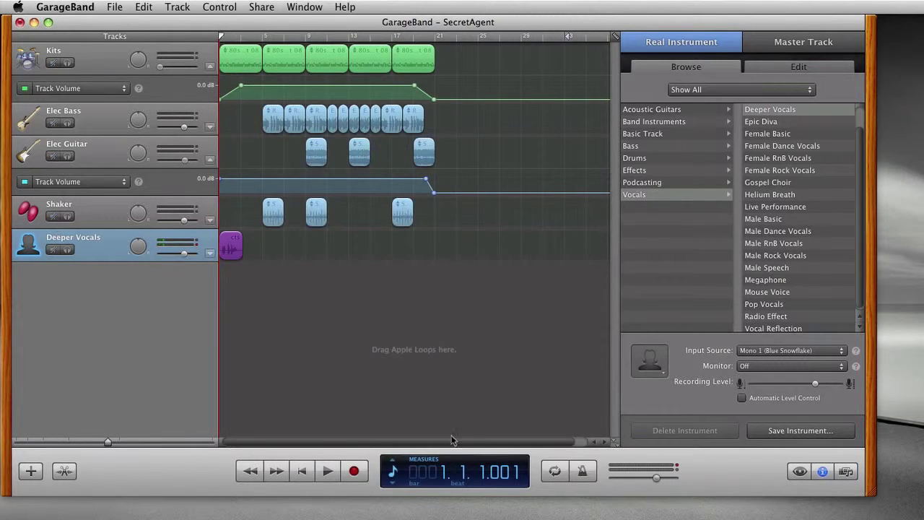
left_click(329, 472)
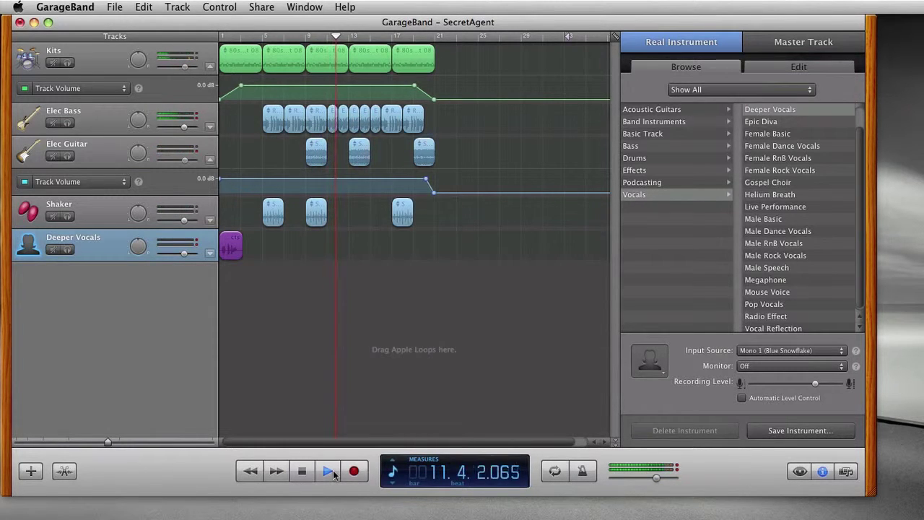
left_click(333, 473)
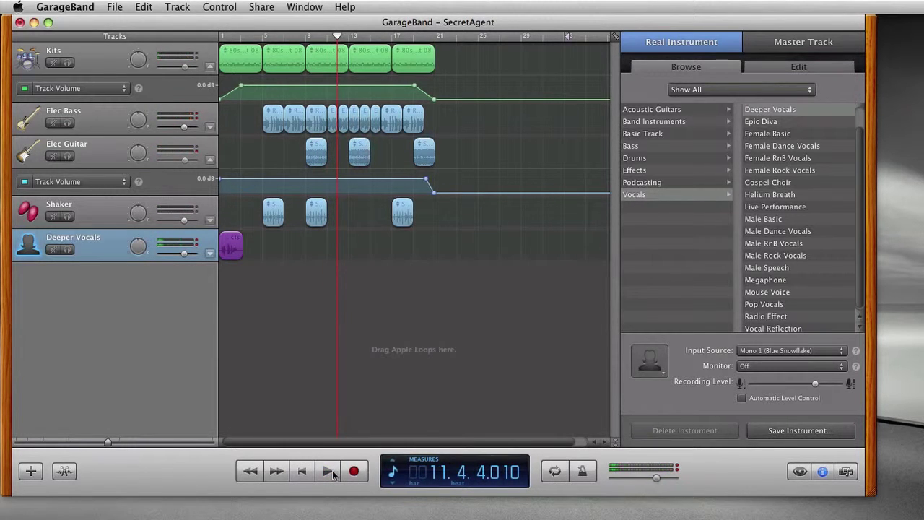